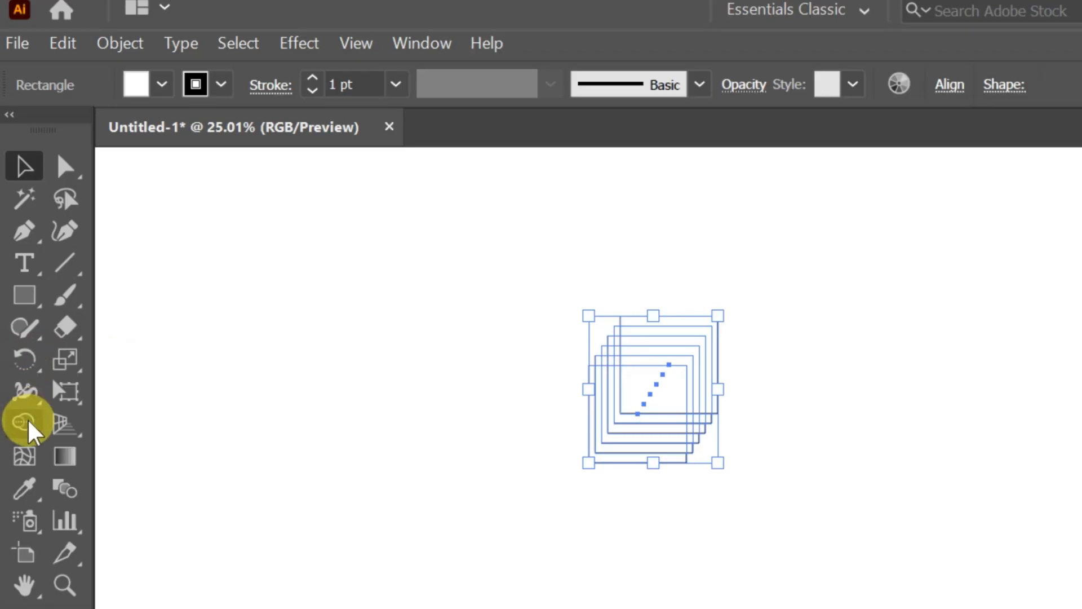
Step: Merge the upper and right-hand regions of the overlapping squares with the Shape Builder tool, leaving the nested L-shaped bands separate
{"action": "left_click", "coordinate": [25, 424]}
{"action": "left_click_drag", "start_coordinate": [671, 378], "coordinate": [712, 317]}
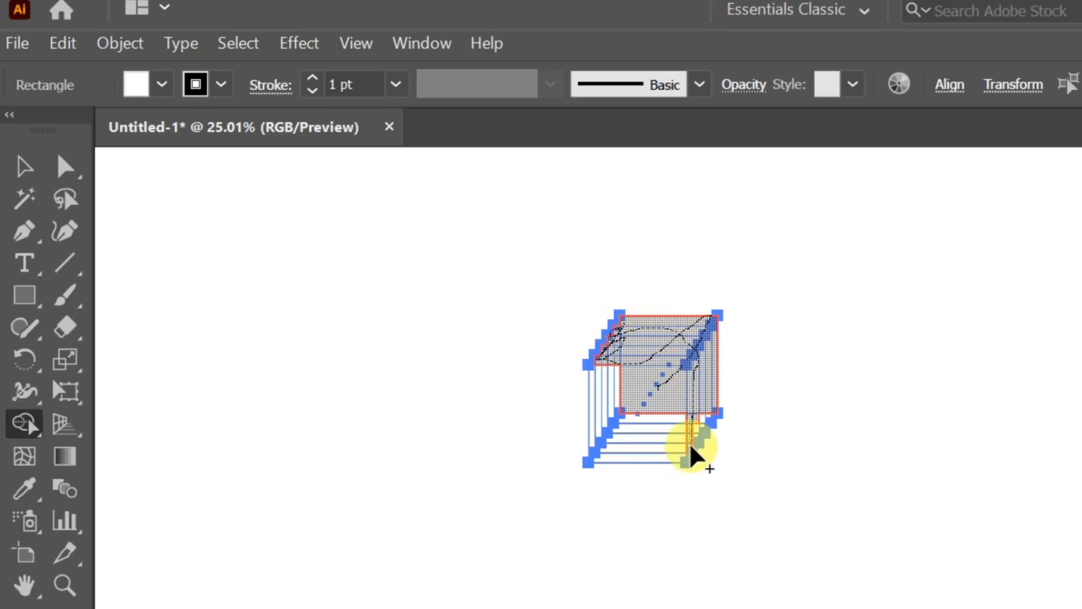
{"action": "left_click_drag", "start_coordinate": [555, 289], "coordinate": [556, 289]}
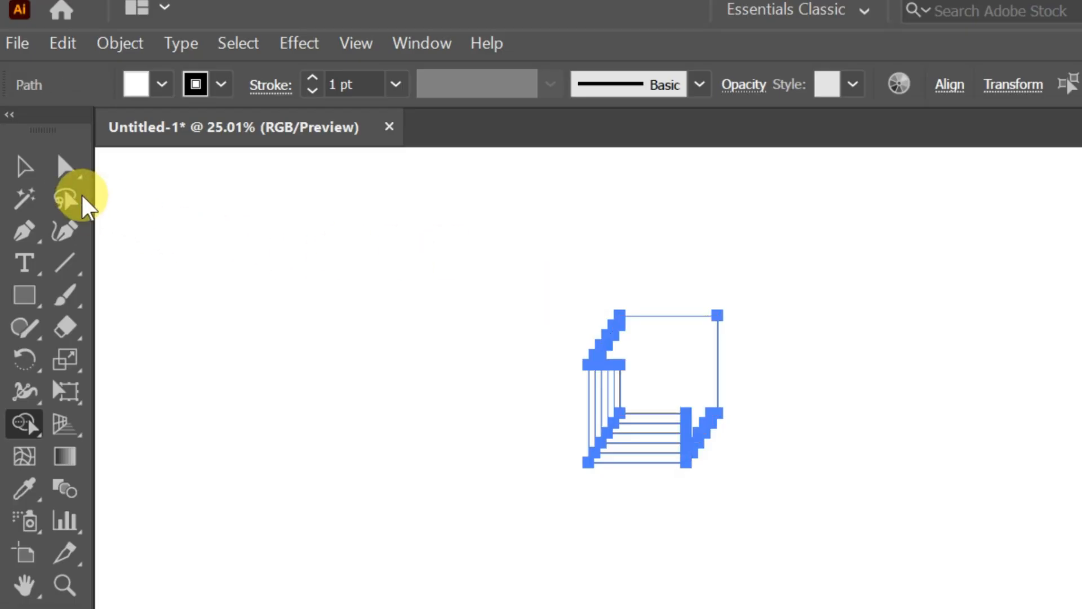
Step: Delete the merged surplus shape above and to the right of the nested L-shaped bands
{"action": "left_click", "coordinate": [25, 162]}
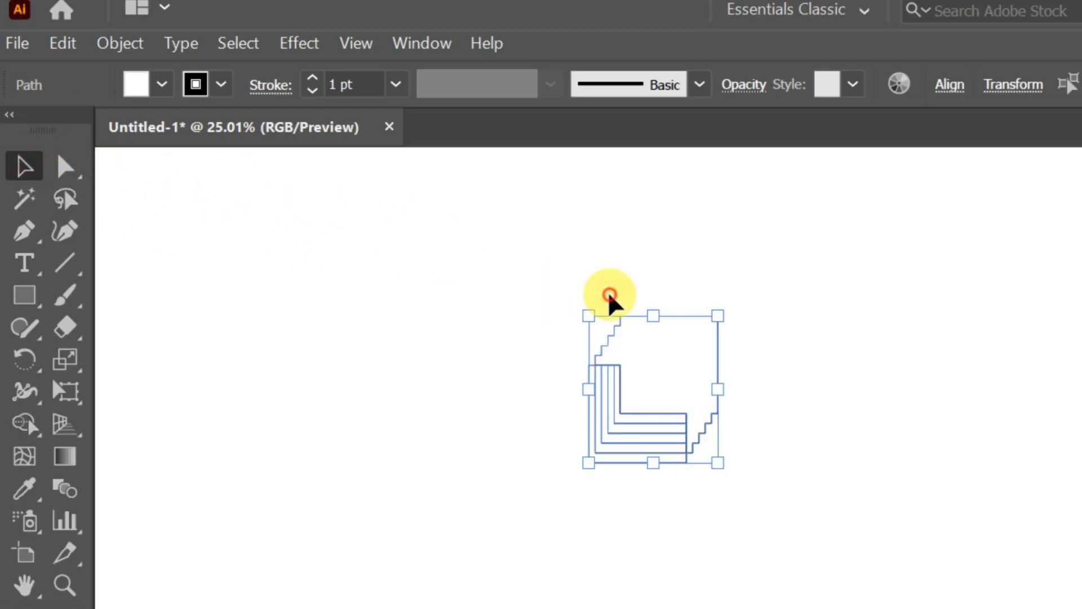
{"action": "left_click", "coordinate": [609, 293]}
{"action": "left_click_drag", "start_coordinate": [717, 295], "coordinate": [762, 363]}
{"action": "key", "text": "Delete"}
Step: Shorten the horizontal arms of the L-shaped bands by moving only their right end points inward
{"action": "left_click_drag", "start_coordinate": [536, 293], "coordinate": [750, 494]}
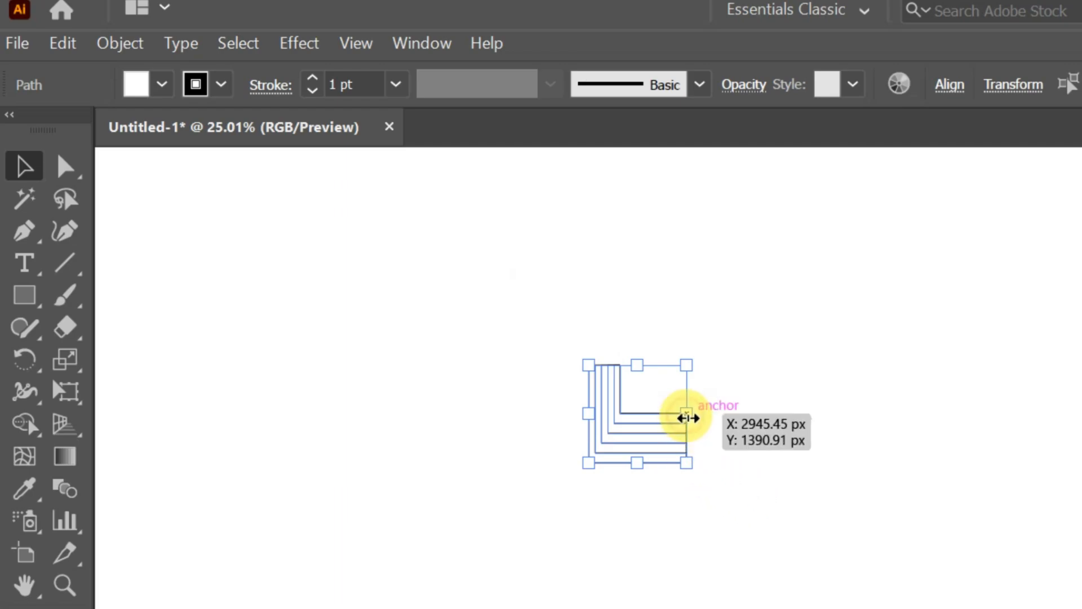
{"action": "left_click", "coordinate": [65, 166]}
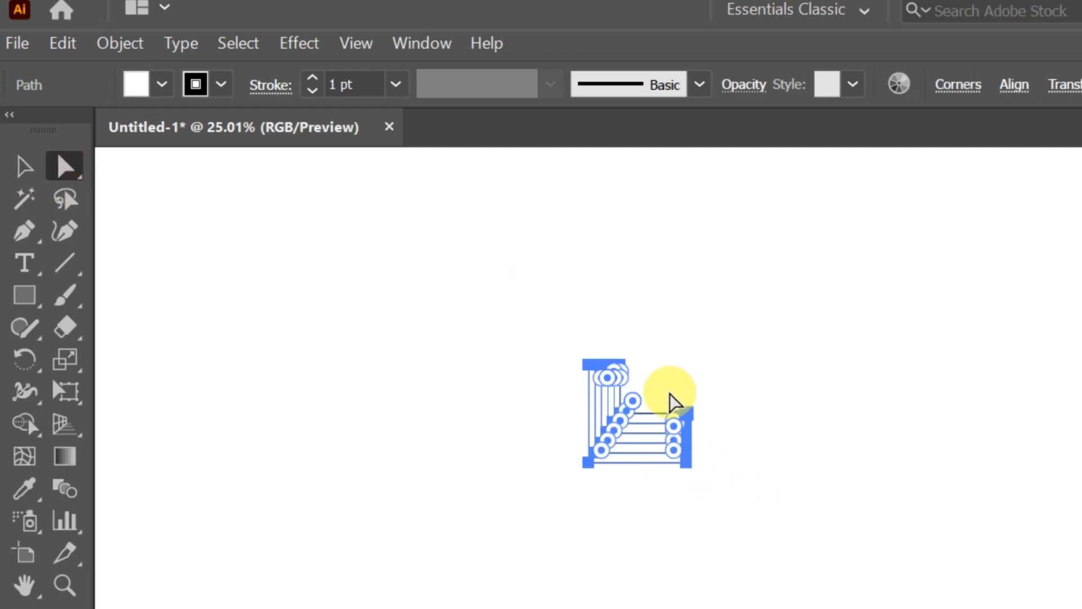
{"action": "left_click_drag", "start_coordinate": [669, 388], "coordinate": [706, 452]}
{"action": "left_click_drag", "start_coordinate": [662, 387], "coordinate": [703, 496]}
{"action": "left_click_drag", "start_coordinate": [689, 443], "coordinate": [663, 443]}
Step: Enlarge the complete L shape proportionally from its center
{"action": "left_click", "coordinate": [34, 172]}
{"action": "left_click", "coordinate": [400, 296]}
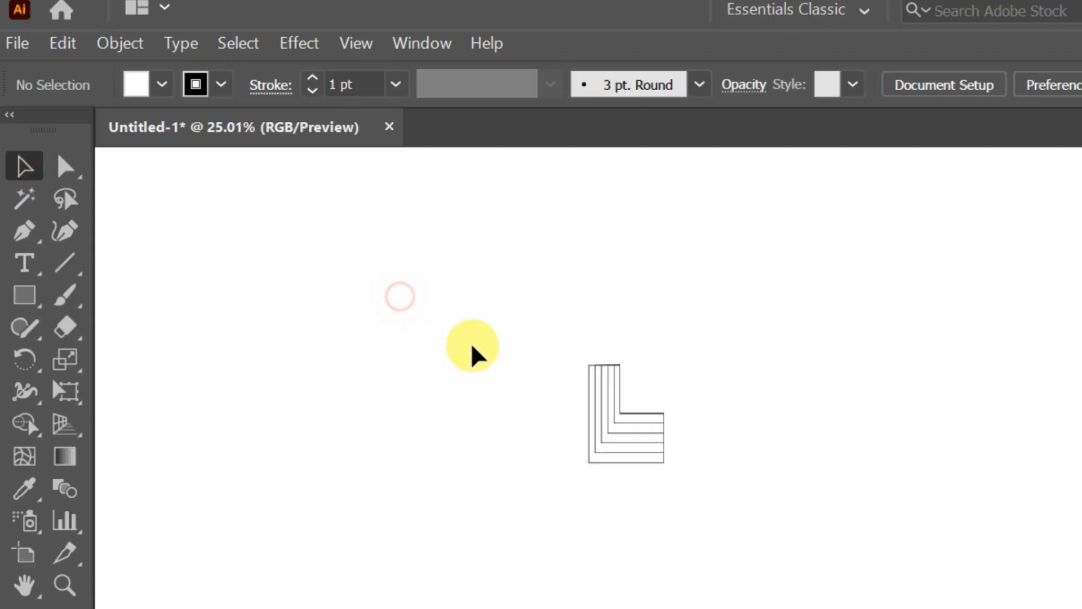
{"action": "left_click_drag", "start_coordinate": [542, 338], "coordinate": [619, 454]}
{"action": "left_click_drag", "start_coordinate": [665, 412], "coordinate": [726, 428]}
Step: Use the Shape Builder tool to fill the outermost L band with the darkest brown and the second band with the next lighter brown
{"action": "left_click", "coordinate": [40, 431]}
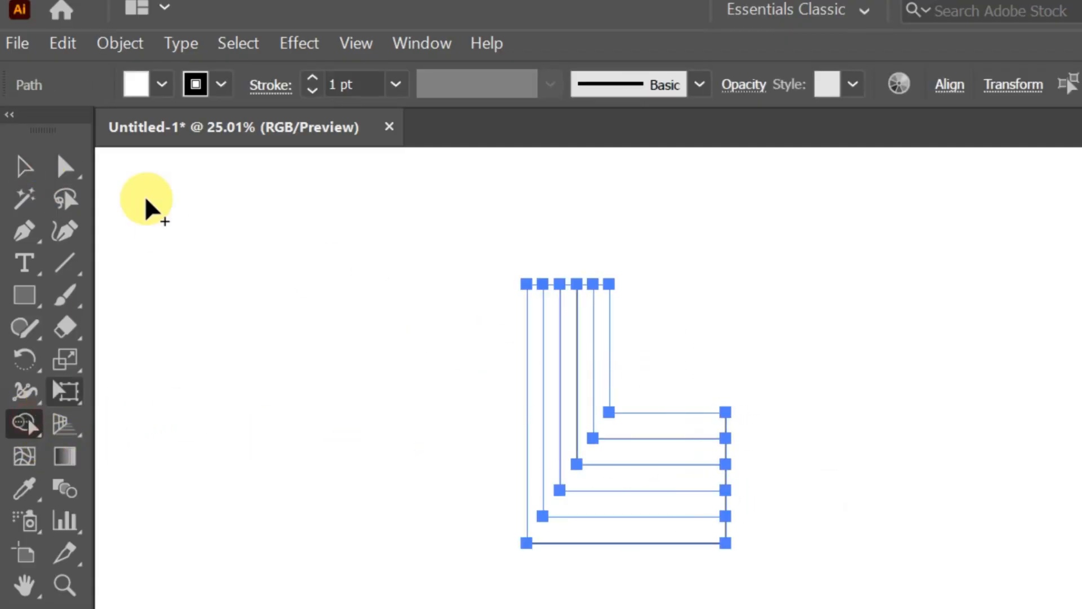
{"action": "left_click", "coordinate": [153, 87]}
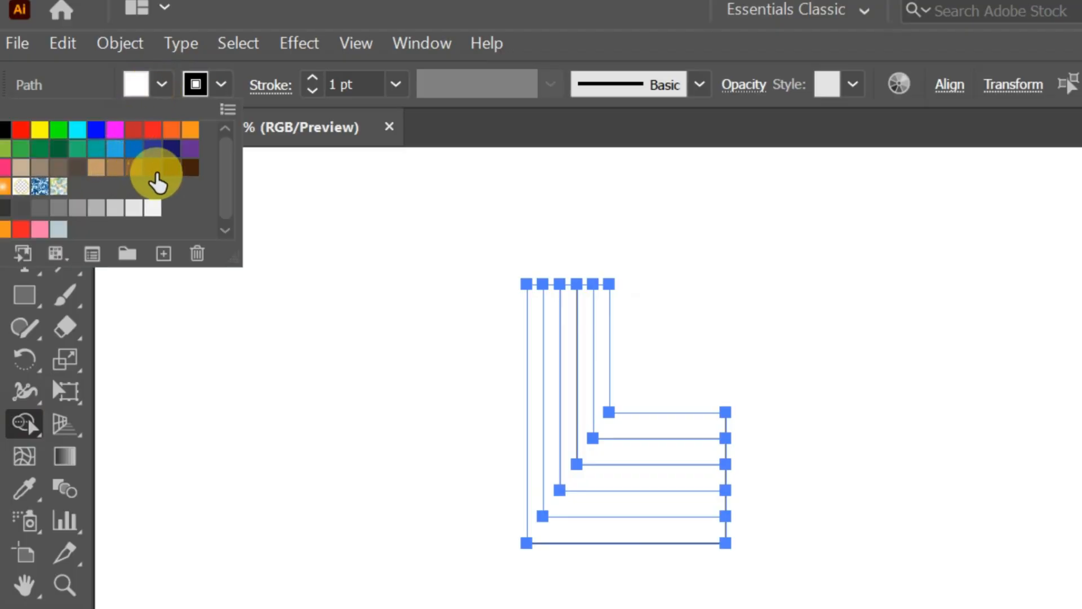
{"action": "left_click", "coordinate": [190, 168]}
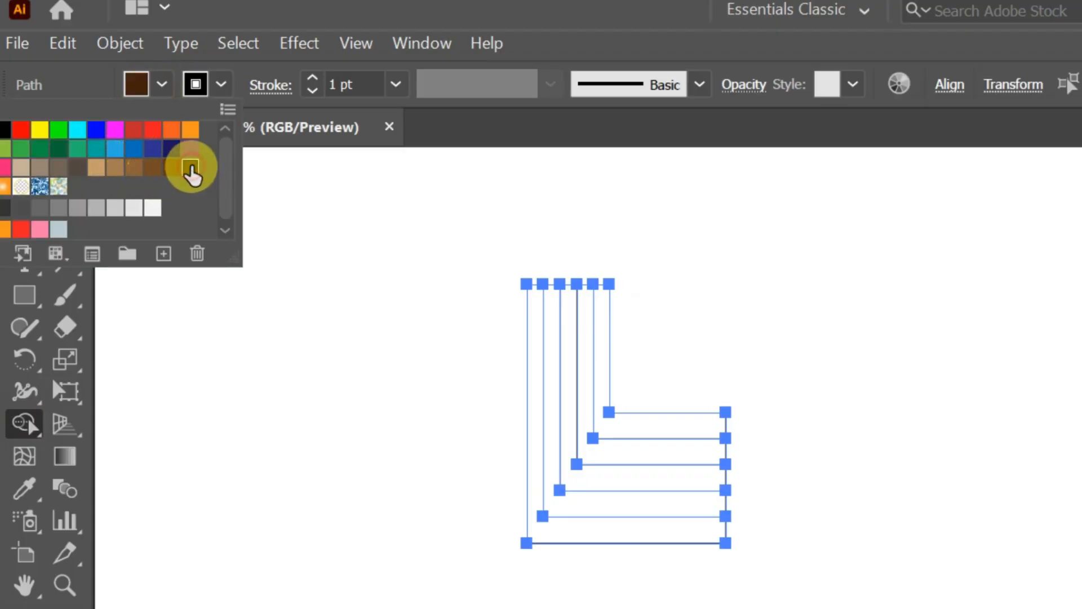
{"action": "left_click", "coordinate": [537, 520]}
{"action": "left_click", "coordinate": [164, 85]}
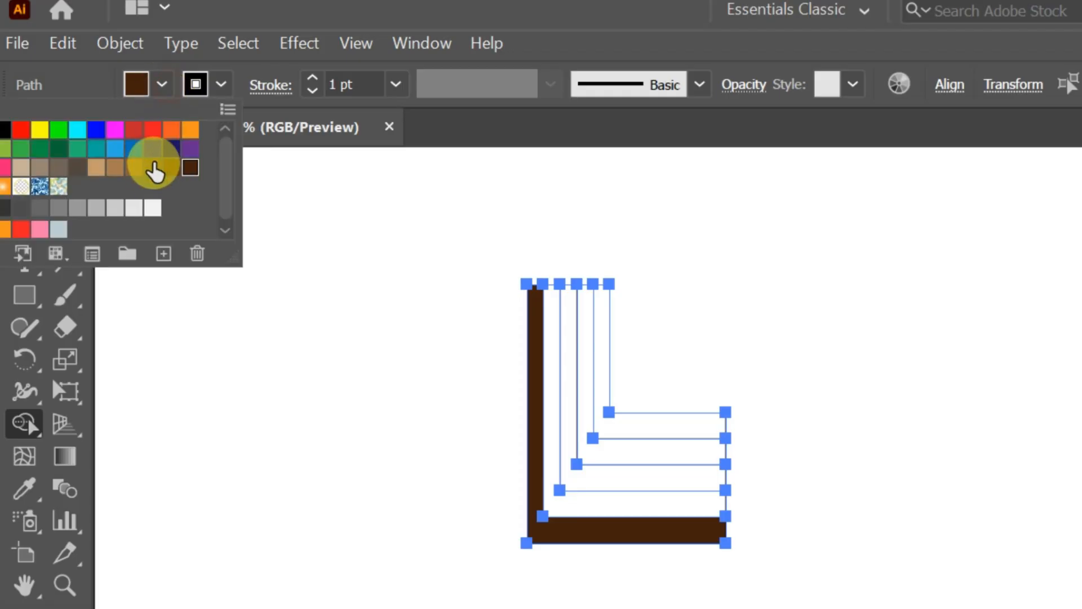
{"action": "left_click", "coordinate": [171, 167]}
{"action": "left_click", "coordinate": [556, 482]}
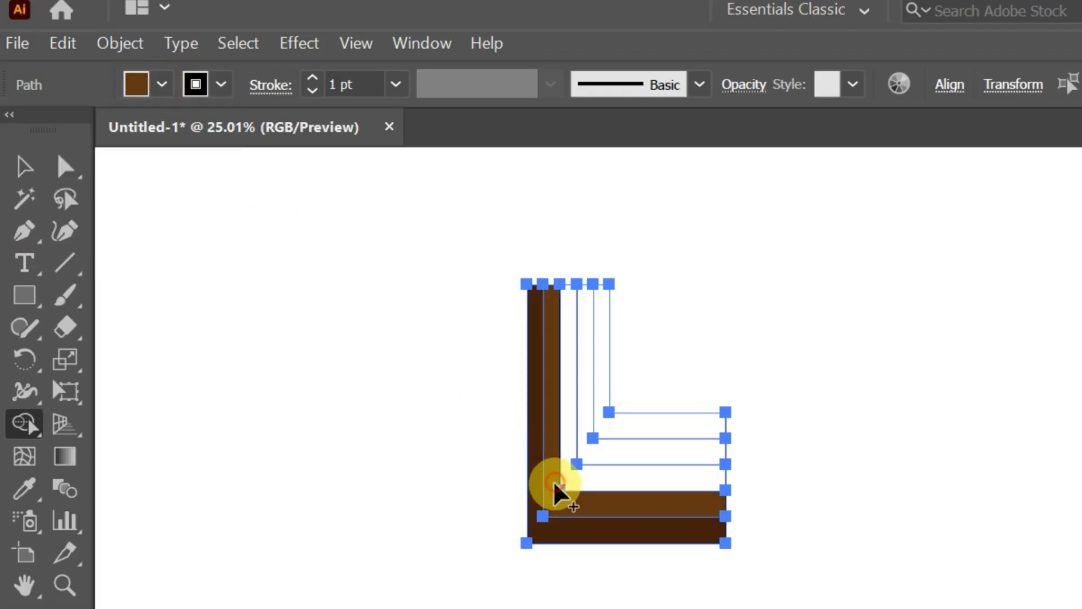
Step: Fill the third and fourth L bands from the outside with the next two progressively lighter brown swatches
{"action": "left_click", "coordinate": [173, 88]}
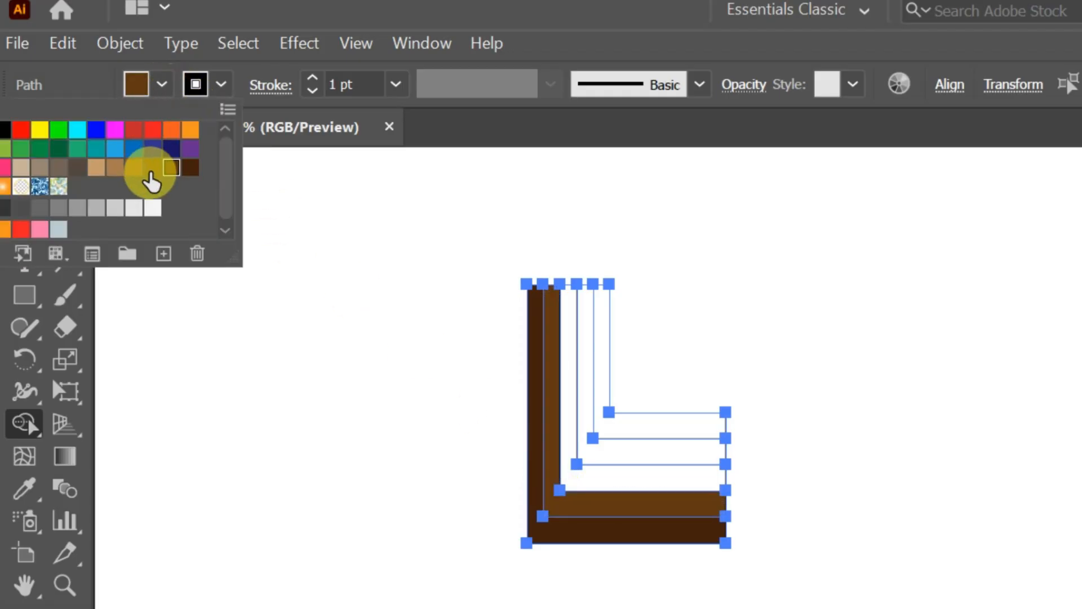
{"action": "left_click", "coordinate": [152, 167]}
{"action": "left_click", "coordinate": [563, 396]}
{"action": "left_click", "coordinate": [567, 397]}
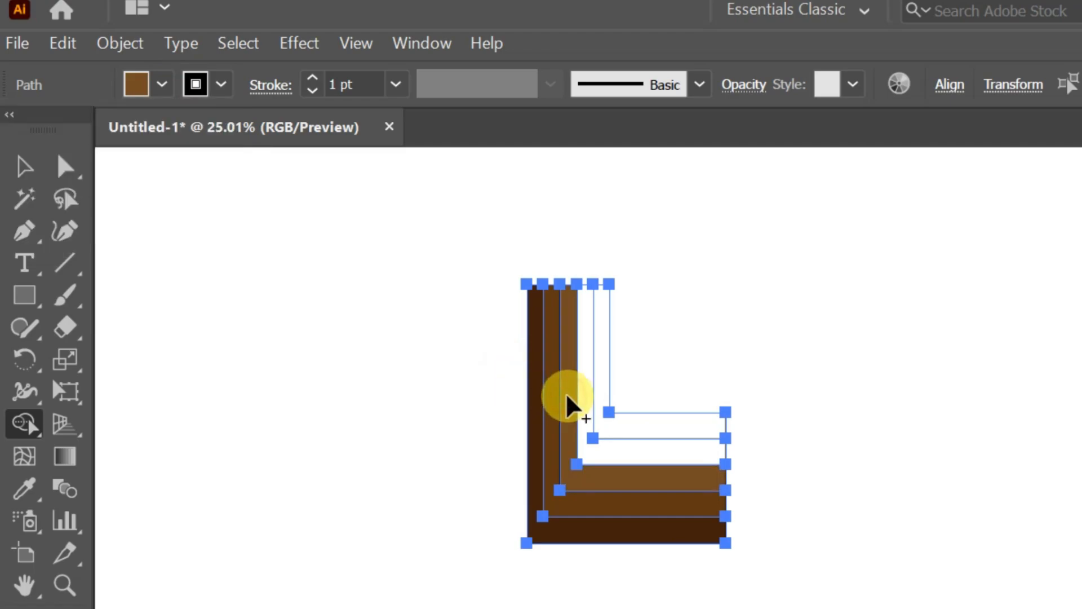
{"action": "left_click", "coordinate": [160, 89]}
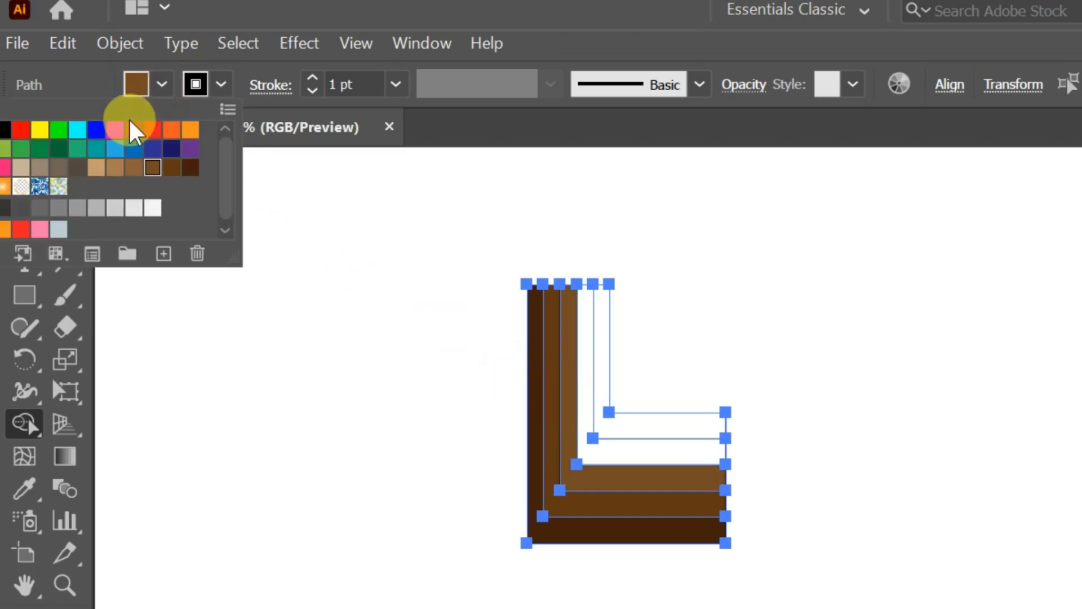
{"action": "left_click", "coordinate": [131, 170]}
{"action": "left_click", "coordinate": [591, 373]}
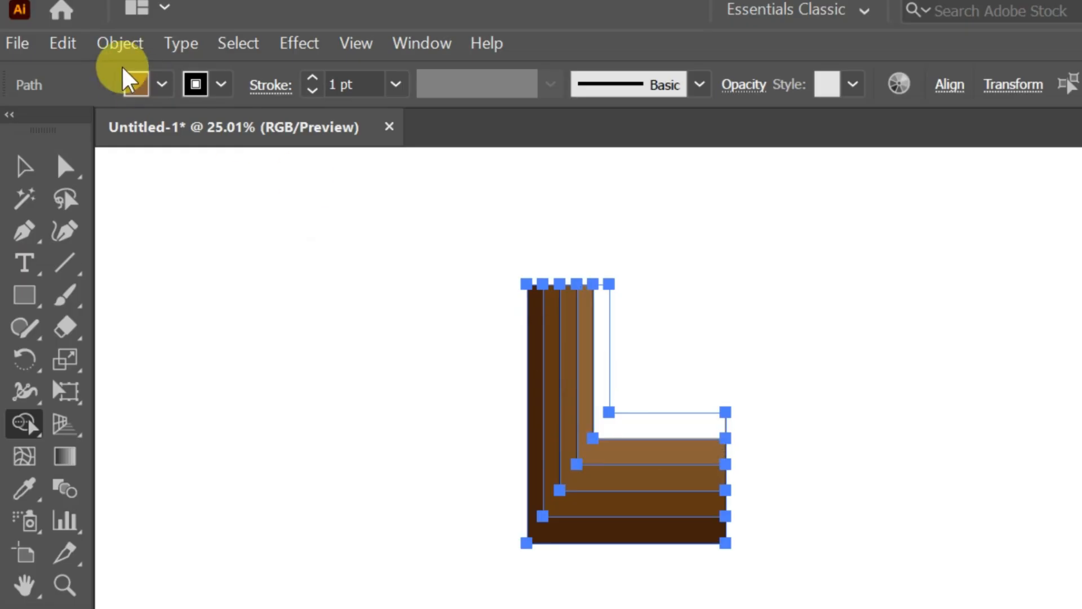
Step: Fill the innermost L band with the next lighter tan-brown swatch
{"action": "left_click", "coordinate": [160, 86]}
{"action": "left_click", "coordinate": [115, 167]}
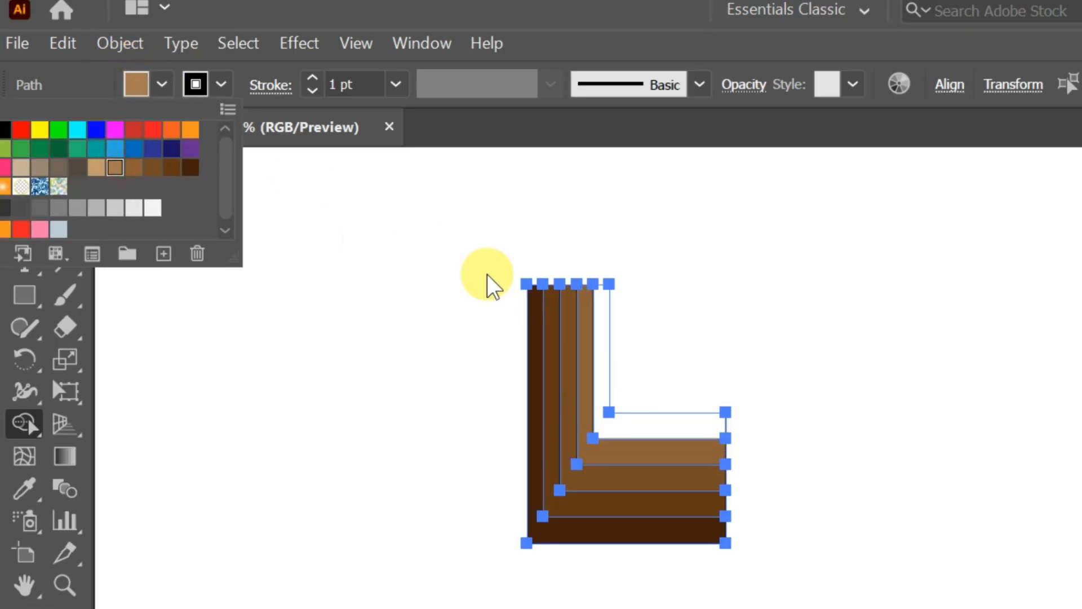
{"action": "left_click", "coordinate": [600, 337]}
{"action": "left_click", "coordinate": [597, 341]}
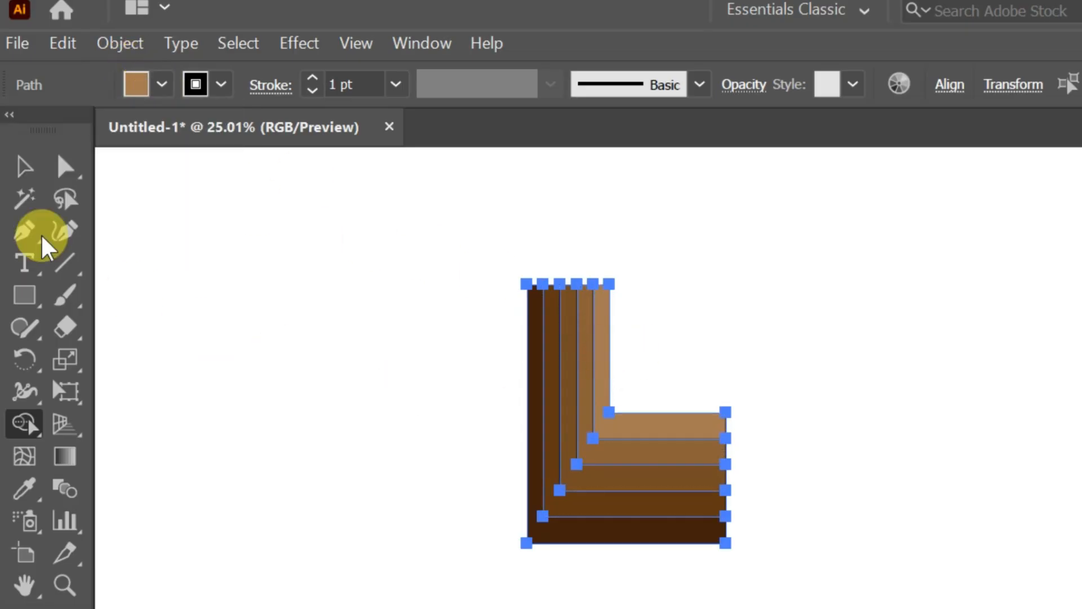
Step: Scale the colored L shape down proportionally to a small motif and deselect it
{"action": "left_click", "coordinate": [24, 168]}
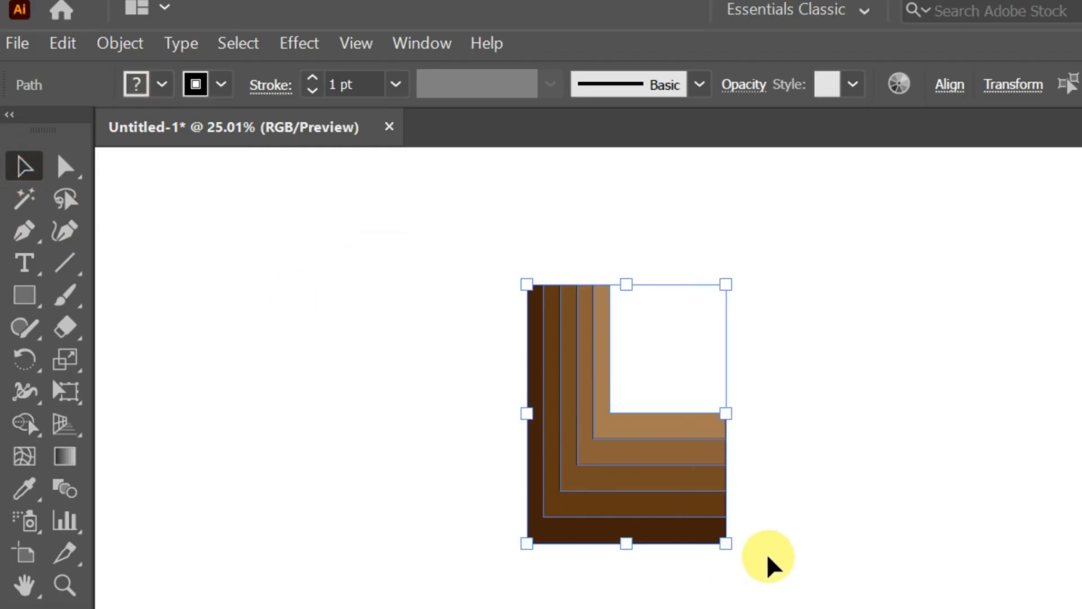
{"action": "left_click_drag", "start_coordinate": [725, 421], "coordinate": [624, 369]}
{"action": "left_click", "coordinate": [708, 604]}
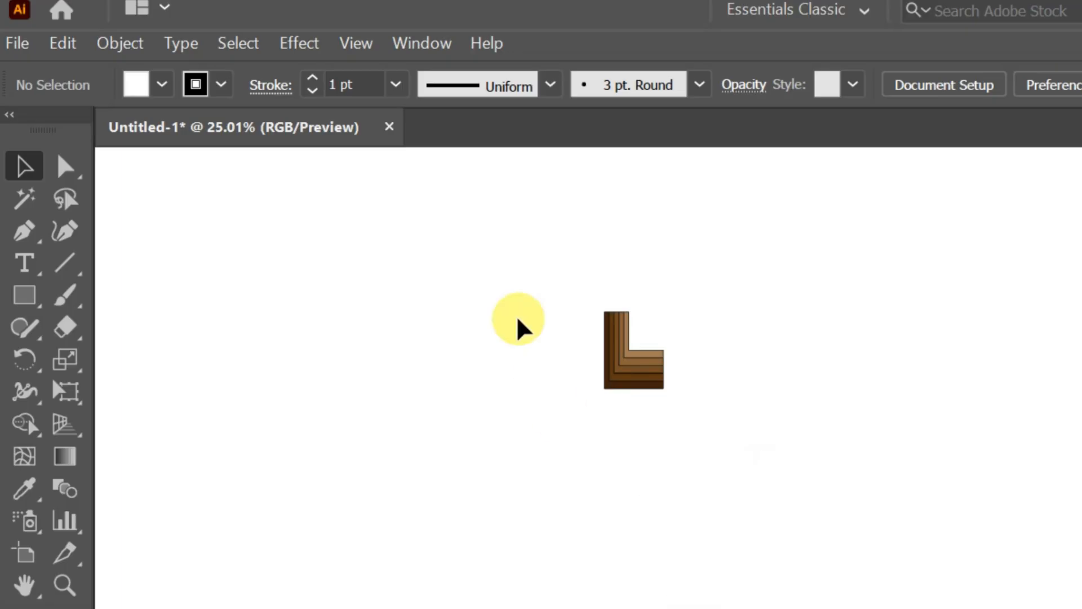
Step: Rotate copies of the L motif in quarter turns about its lower-left corner to build a four-part cross
{"action": "left_click_drag", "start_coordinate": [505, 270], "coordinate": [787, 459]}
{"action": "left_click", "coordinate": [20, 364]}
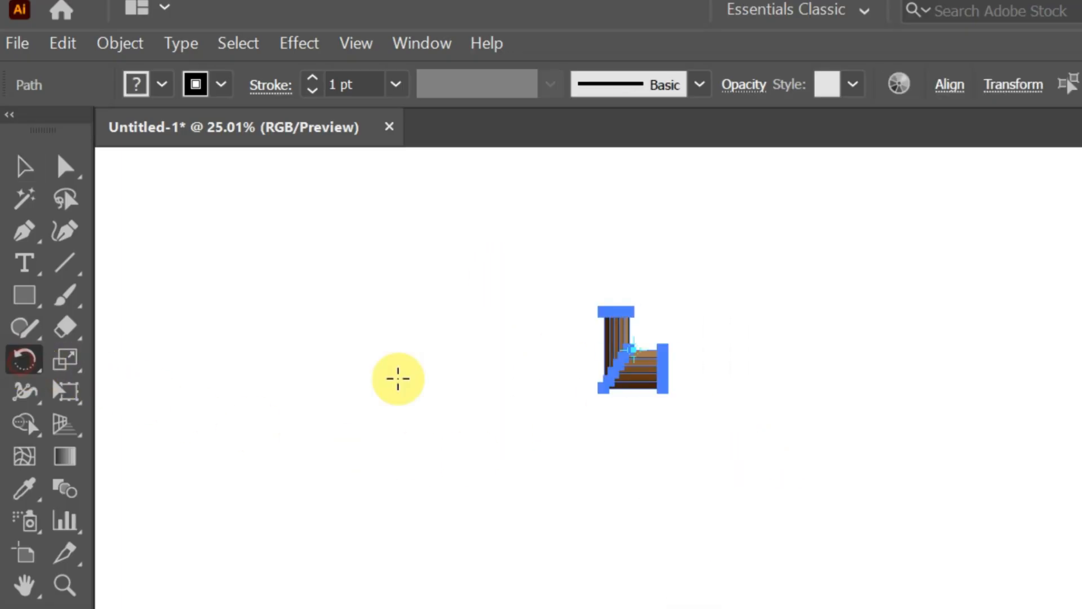
{"action": "left_click_drag", "start_coordinate": [620, 371], "coordinate": [590, 378]}
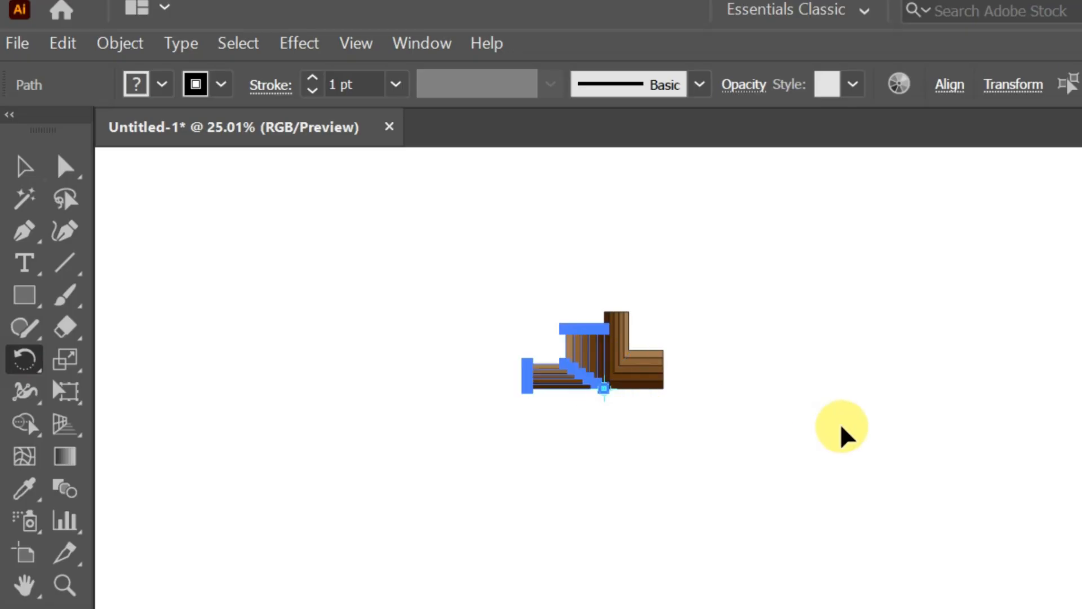
{"action": "key", "text": "ctrl+d"}
{"action": "key", "text": "ctrl+d"}
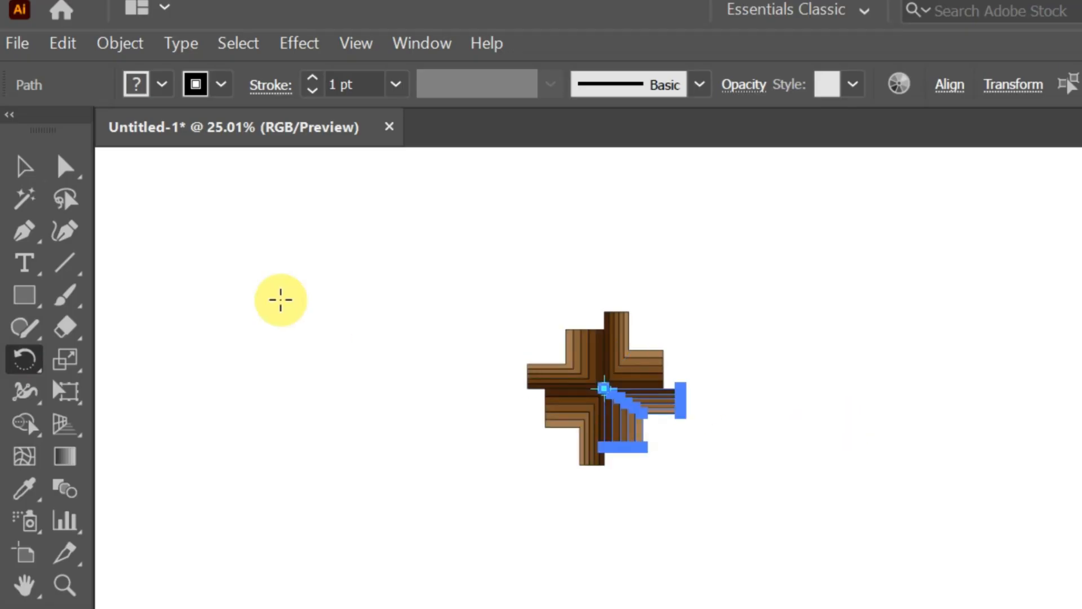
Step: Duplicate the whole cross motif diagonally up and to the right so its stepped edge interlocks with the original
{"action": "left_click", "coordinate": [22, 161]}
{"action": "left_click", "coordinate": [251, 270]}
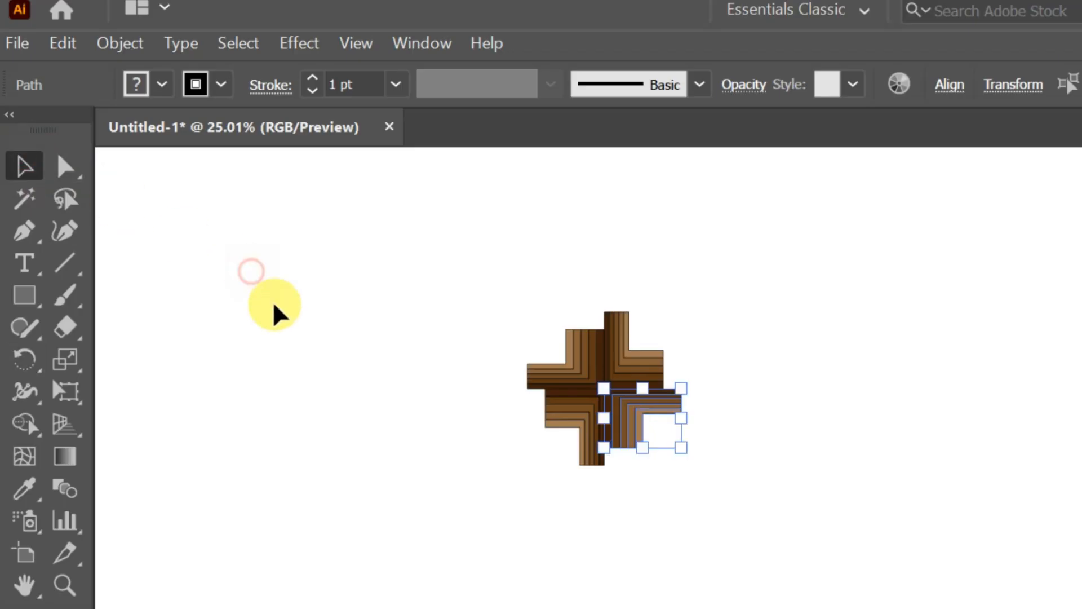
{"action": "left_click_drag", "start_coordinate": [433, 257], "coordinate": [713, 457]}
{"action": "scroll", "coordinate": [712, 457], "scroll_direction": "up", "scroll_amount": 2}
{"action": "scroll", "coordinate": [577, 369], "scroll_direction": "up", "scroll_amount": 3}
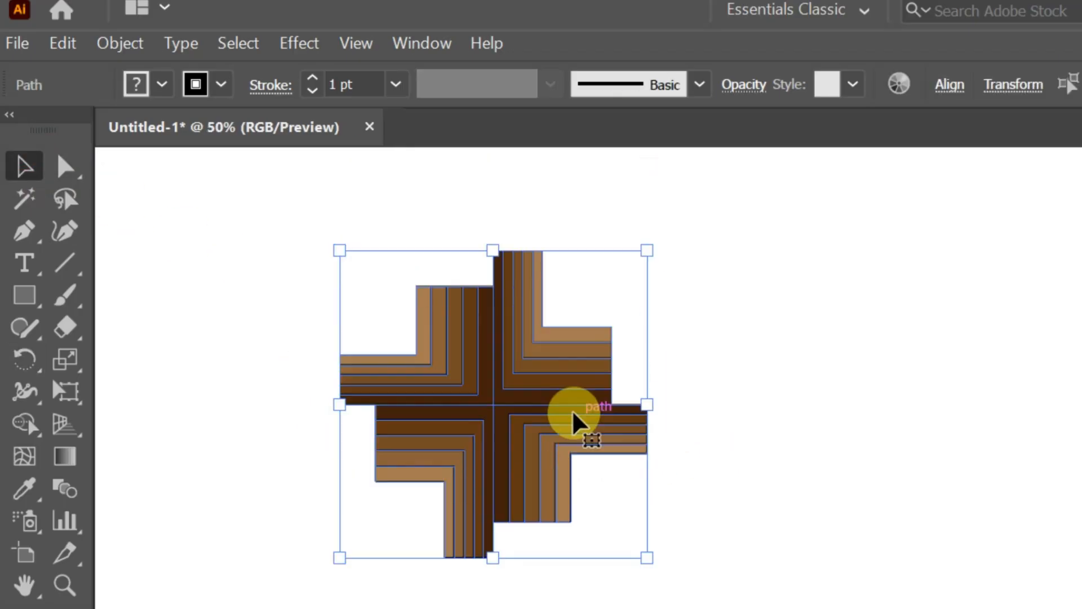
{"action": "left_click_drag", "start_coordinate": [527, 474], "coordinate": [676, 345]}
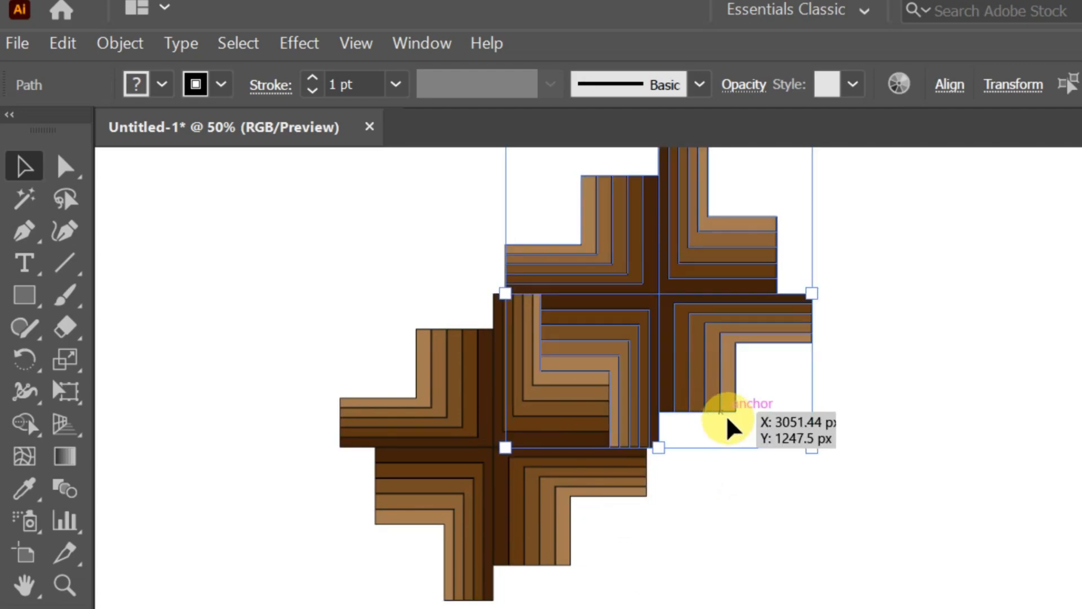
Step: Duplicate both crosses diagonally down and to the right, aligning the copied pair to form a four-cross diamond
{"action": "scroll", "coordinate": [756, 428], "scroll_direction": "down", "scroll_amount": 1}
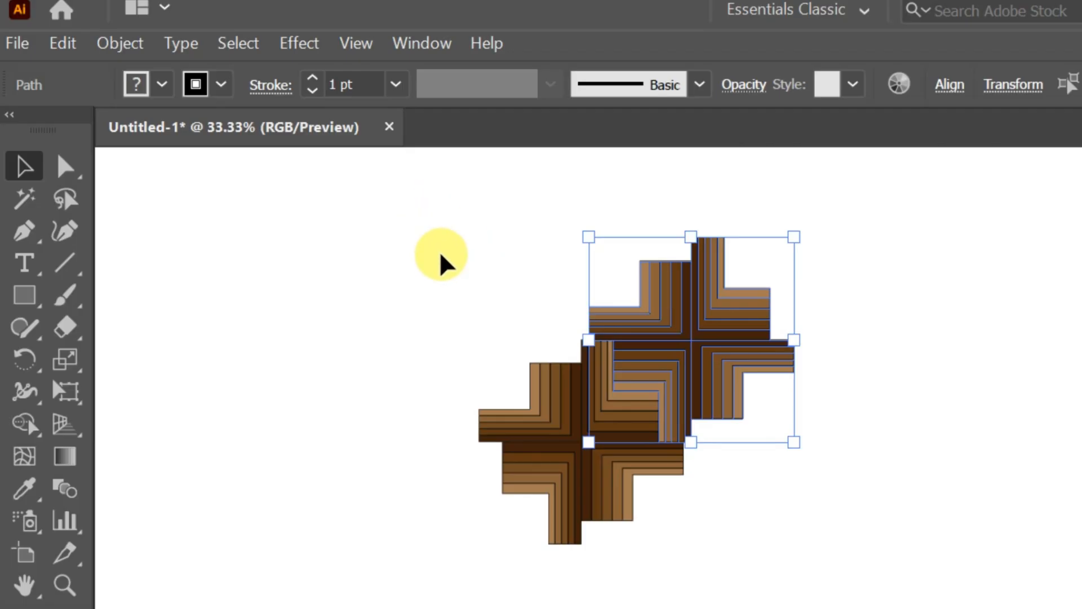
{"action": "scroll", "coordinate": [445, 264], "scroll_direction": "down", "scroll_amount": 1}
{"action": "left_click_drag", "start_coordinate": [433, 224], "coordinate": [683, 453]}
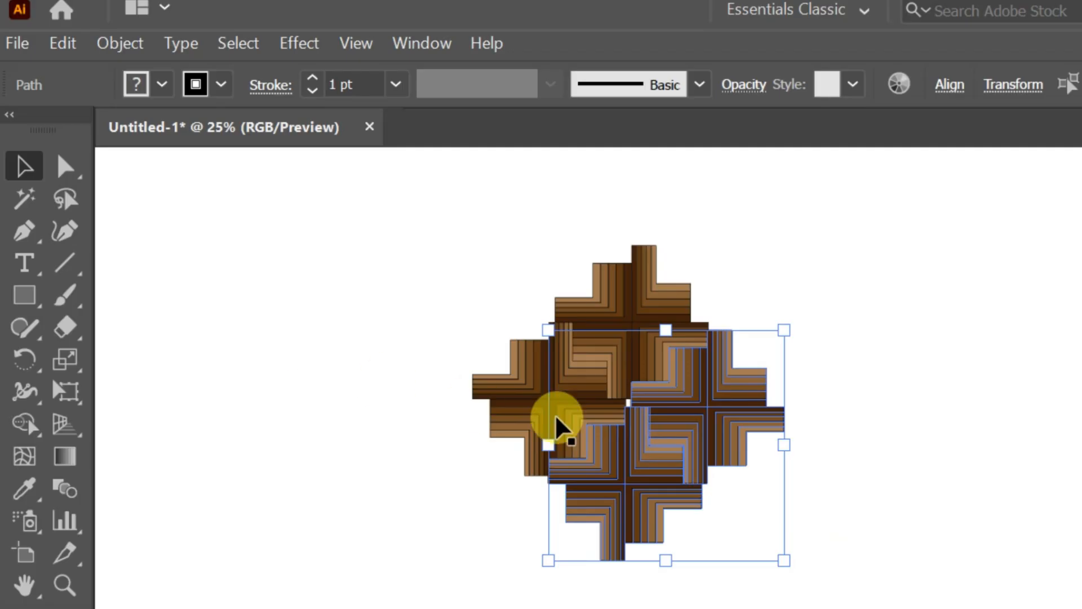
{"action": "left_click_drag", "start_coordinate": [668, 443], "coordinate": [669, 429]}
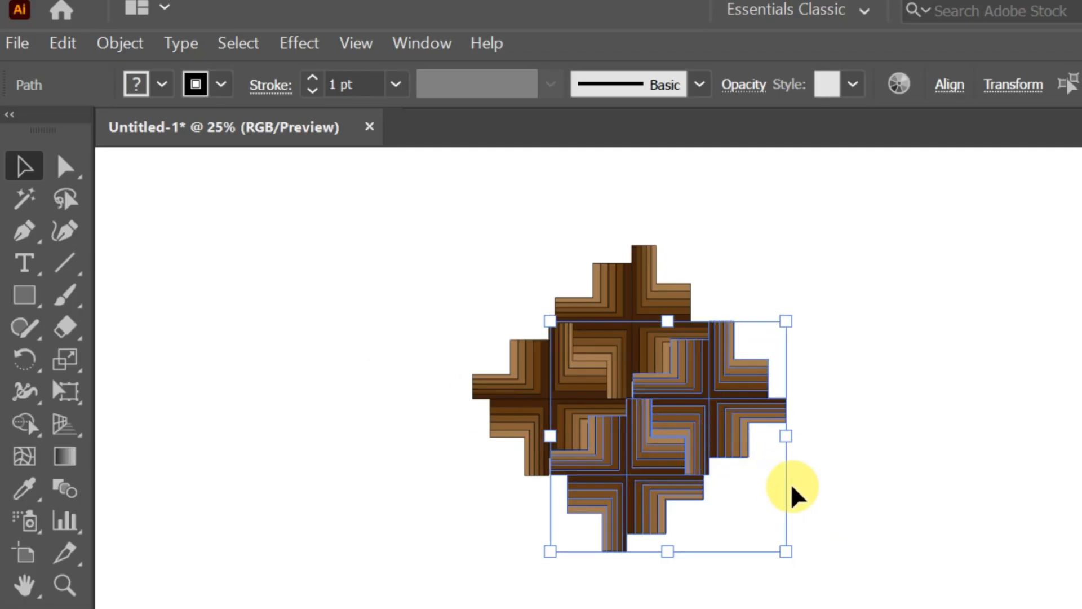
{"action": "left_click", "coordinate": [844, 426]}
Step: Make a new pattern from the complete four-cross diamond and accept the notice
{"action": "left_click_drag", "start_coordinate": [428, 232], "coordinate": [830, 549]}
{"action": "left_click", "coordinate": [121, 54]}
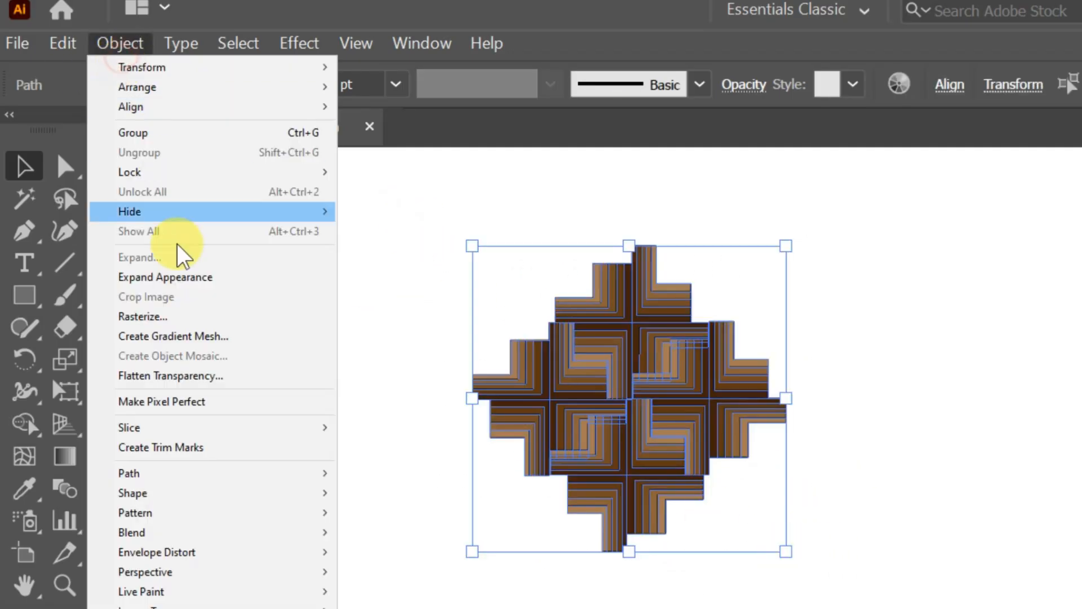
{"action": "mouse_move", "coordinate": [322, 509]}
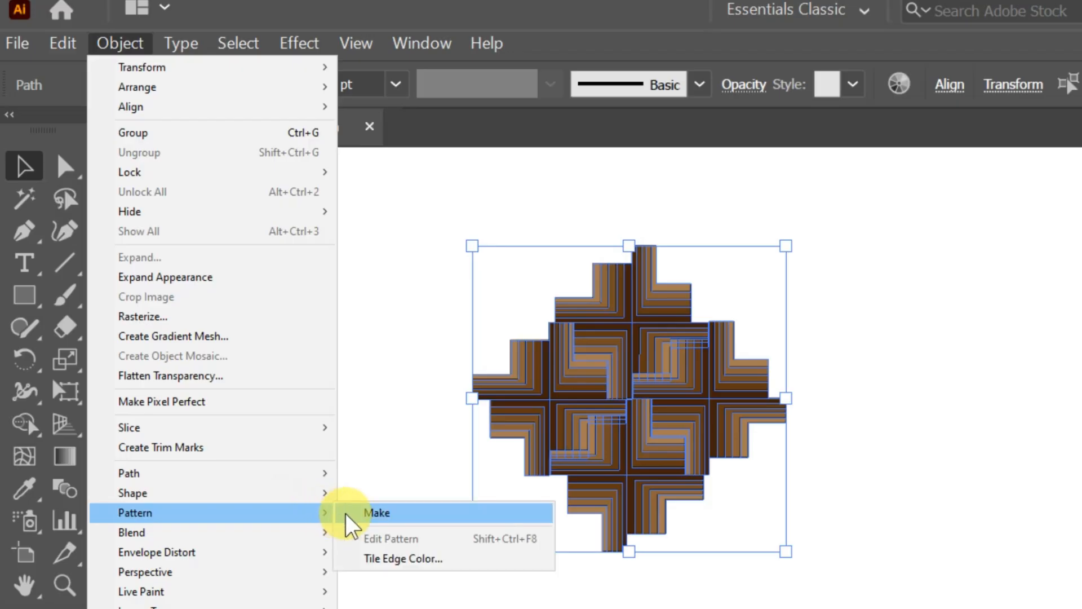
{"action": "left_click", "coordinate": [376, 514]}
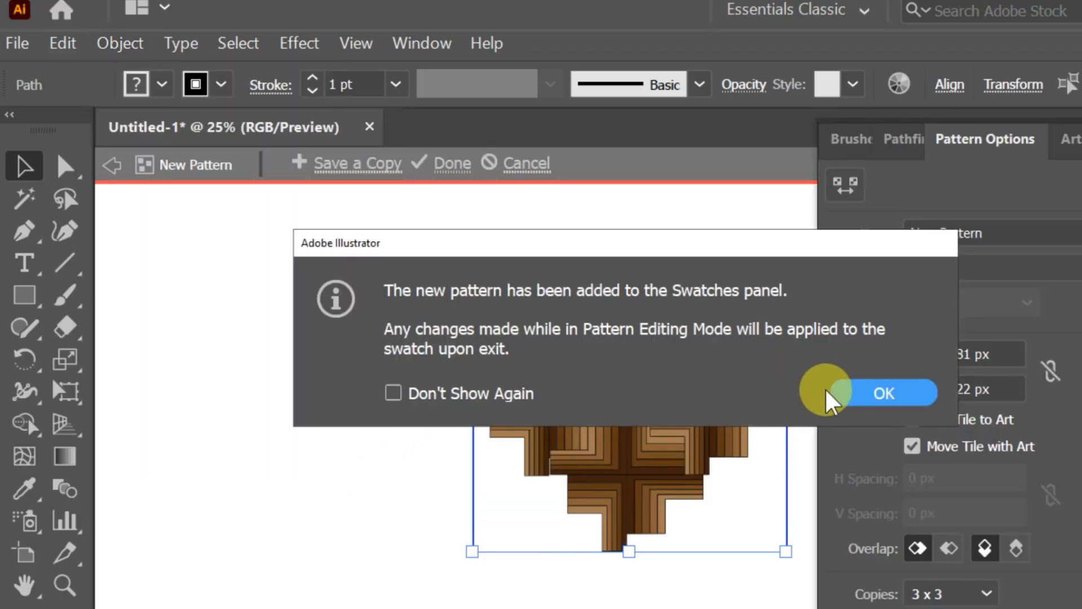
{"action": "left_click", "coordinate": [884, 392]}
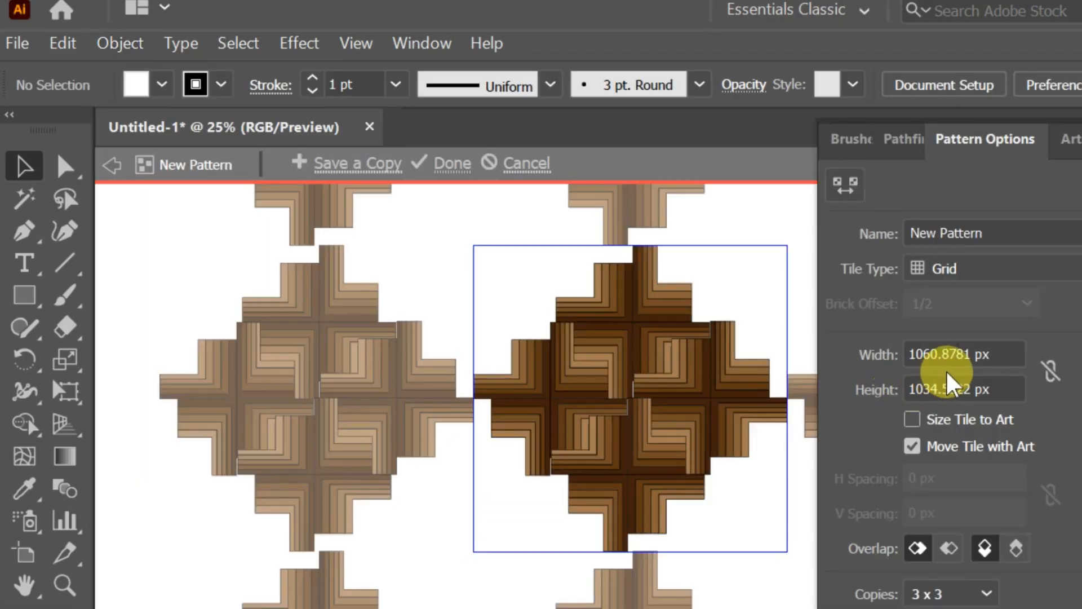
Step: Set the pattern's tile type to Brick by Row and reduce the tile width to 999 px
{"action": "left_click", "coordinate": [999, 271]}
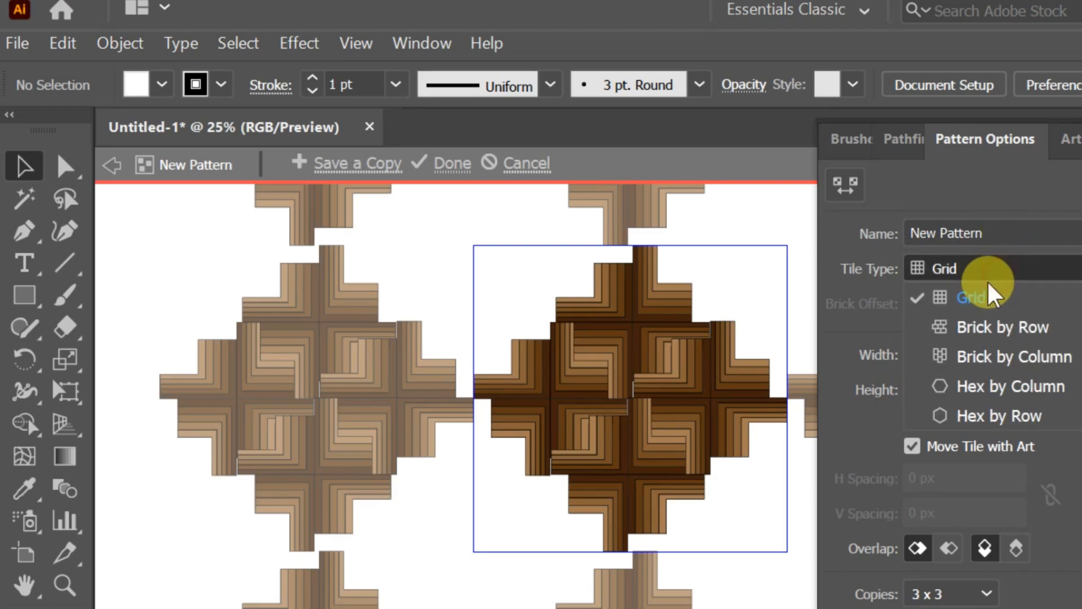
{"action": "left_click", "coordinate": [964, 325]}
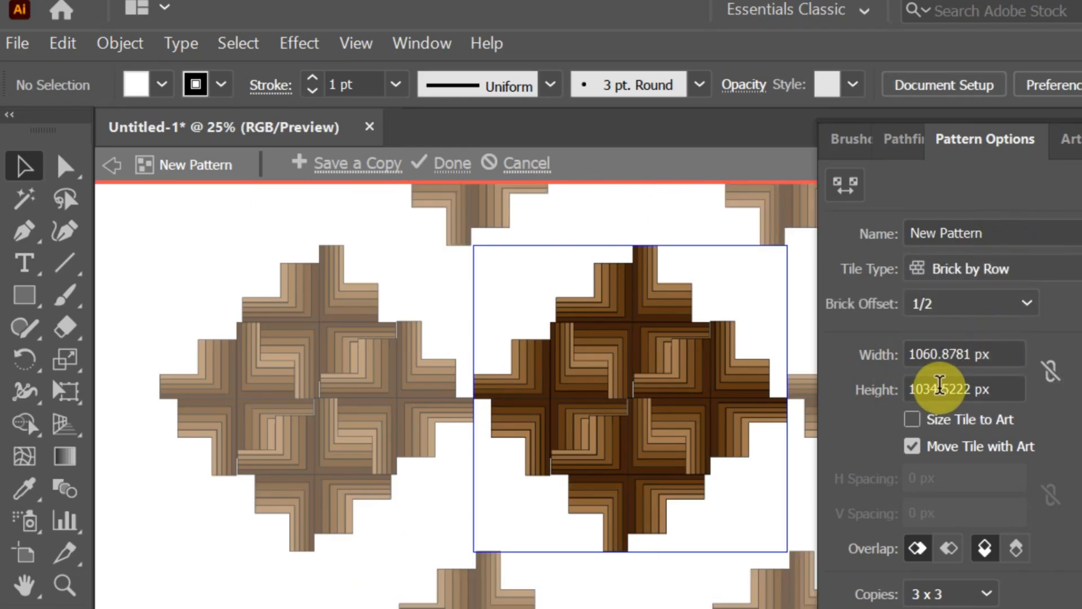
{"action": "left_click", "coordinate": [973, 353]}
{"action": "key", "text": "Down"}
{"action": "key", "text": "Down"}
{"action": "key", "text": "Down"}
{"action": "key", "text": "Down"}
{"action": "key", "text": "Down"}
{"action": "key", "text": "Down"}
{"action": "key", "text": "Down"}
{"action": "key", "text": "Down"}
{"action": "key", "text": "Down"}
{"action": "key", "text": "Down"}
{"action": "key", "text": "Down"}
{"action": "key", "text": "Down"}
{"action": "key", "text": "Down"}
{"action": "key", "text": "Down"}
{"action": "key", "text": "Down"}
{"action": "key", "text": "Down"}
{"action": "key", "text": "Down"}
{"action": "key", "text": "Down"}
{"action": "key", "text": "Down"}
{"action": "key", "text": "Down"}
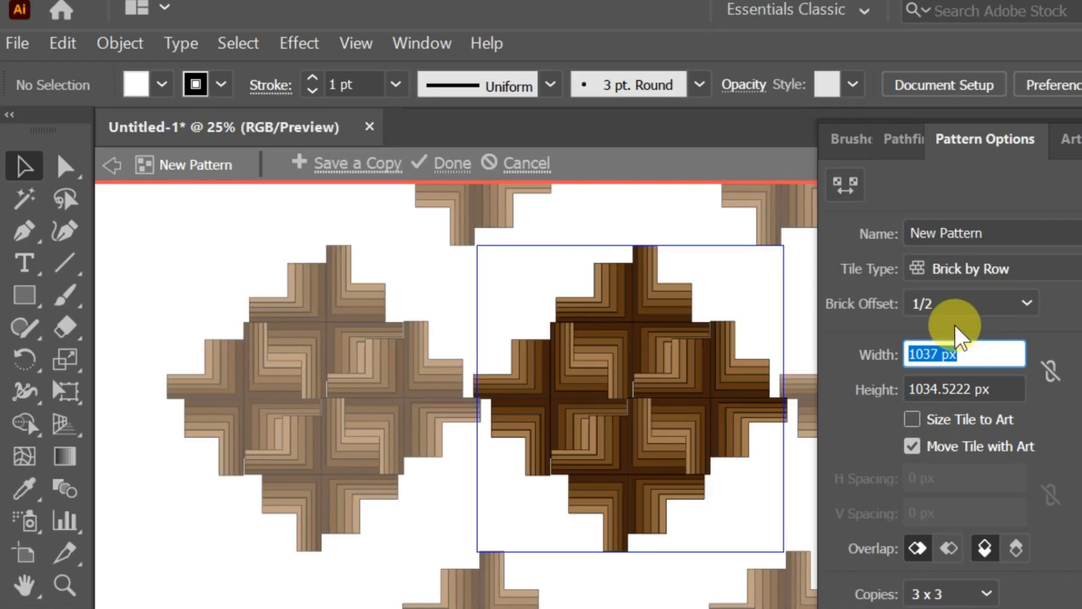
{"action": "key", "text": "Down"}
{"action": "key", "text": "Down"}
{"action": "key", "text": "Down"}
{"action": "key", "text": "Down"}
{"action": "key", "text": "Down"}
{"action": "key", "text": "Down"}
{"action": "key", "text": "Down"}
{"action": "key", "text": "Down"}
{"action": "key", "text": "Down"}
{"action": "key", "text": "Down"}
{"action": "key", "text": "Down"}
{"action": "key", "text": "Down"}
{"action": "key", "text": "Down"}
{"action": "key", "text": "Down"}
{"action": "key", "text": "Down"}
{"action": "key", "text": "Down"}
{"action": "key", "text": "Down"}
{"action": "key", "text": "Down"}
{"action": "key", "text": "Down"}
{"action": "key", "text": "Down"}
Step: Reduce the tile height in stages to 900 px, 500 px and finally 497 px so the brick rows interlock
{"action": "left_click", "coordinate": [992, 389]}
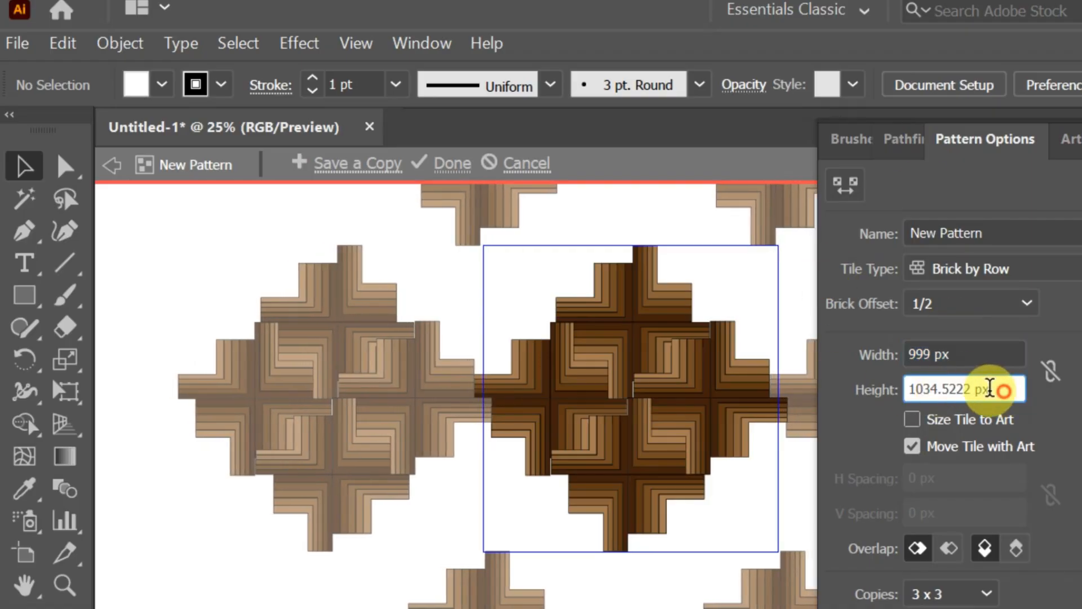
{"action": "left_click", "coordinate": [870, 393]}
{"action": "type", "text": "900"}
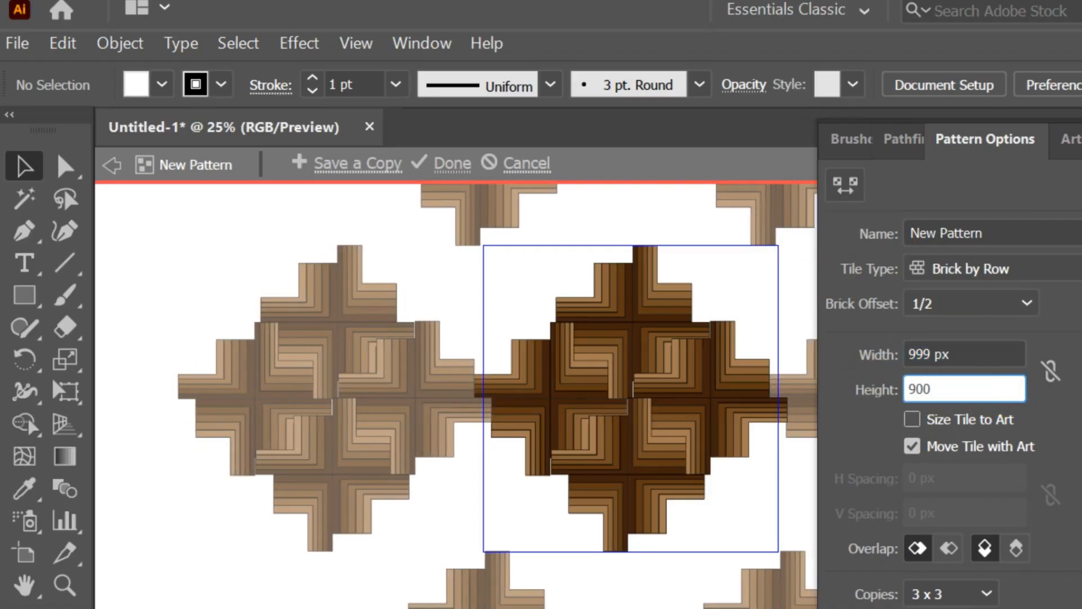
{"action": "left_click", "coordinate": [870, 393]}
{"action": "left_click", "coordinate": [965, 379]}
{"action": "left_click", "coordinate": [885, 395]}
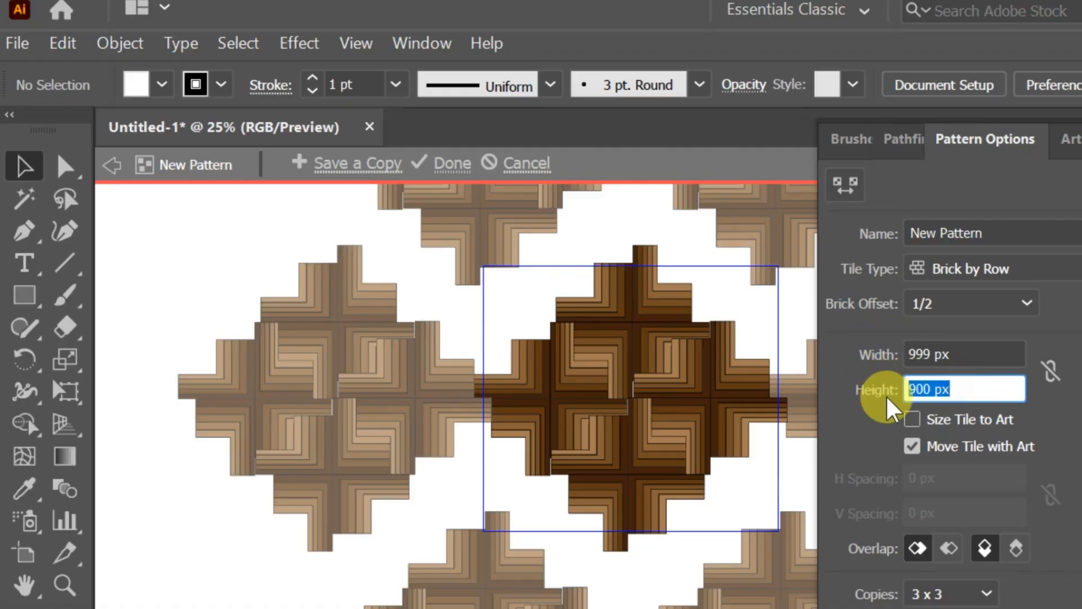
{"action": "type", "text": "500"}
{"action": "key", "text": "Return"}
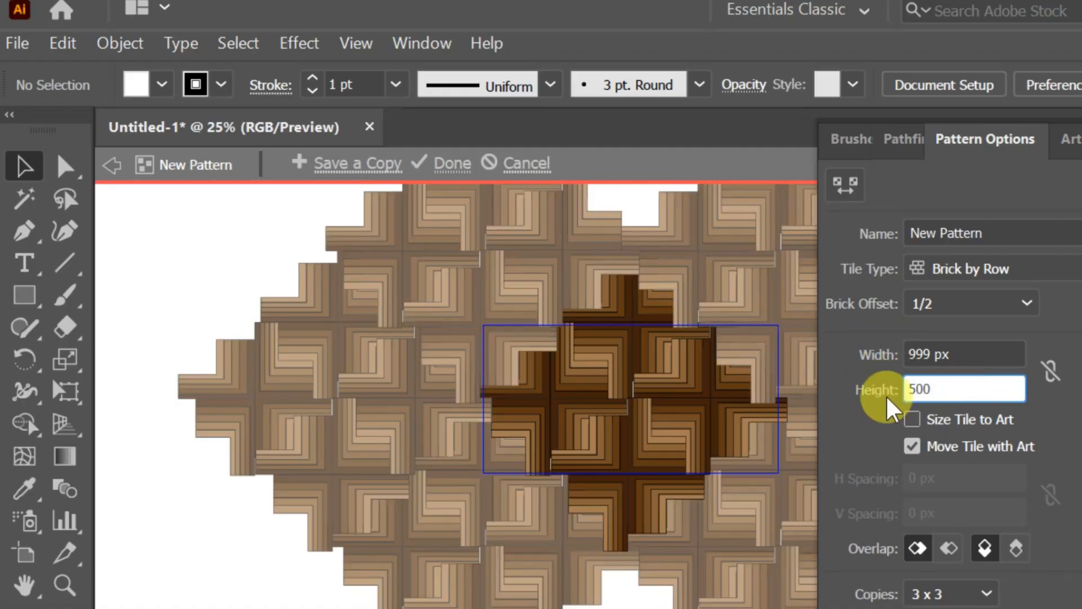
{"action": "left_click", "coordinate": [970, 388]}
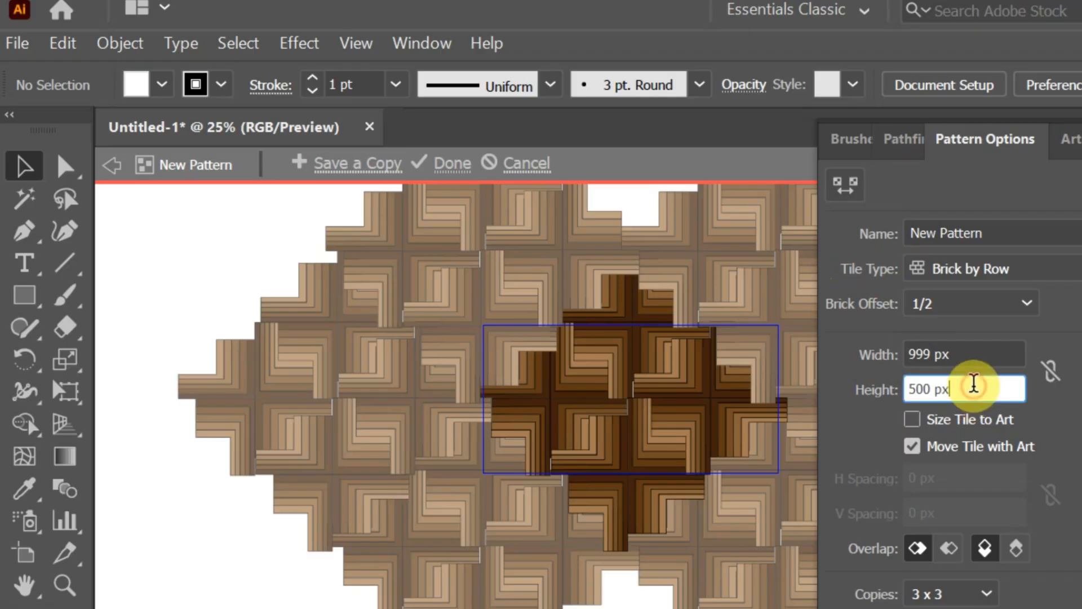
{"action": "key", "text": "Down"}
{"action": "key", "text": "Down"}
{"action": "key", "text": "Down"}
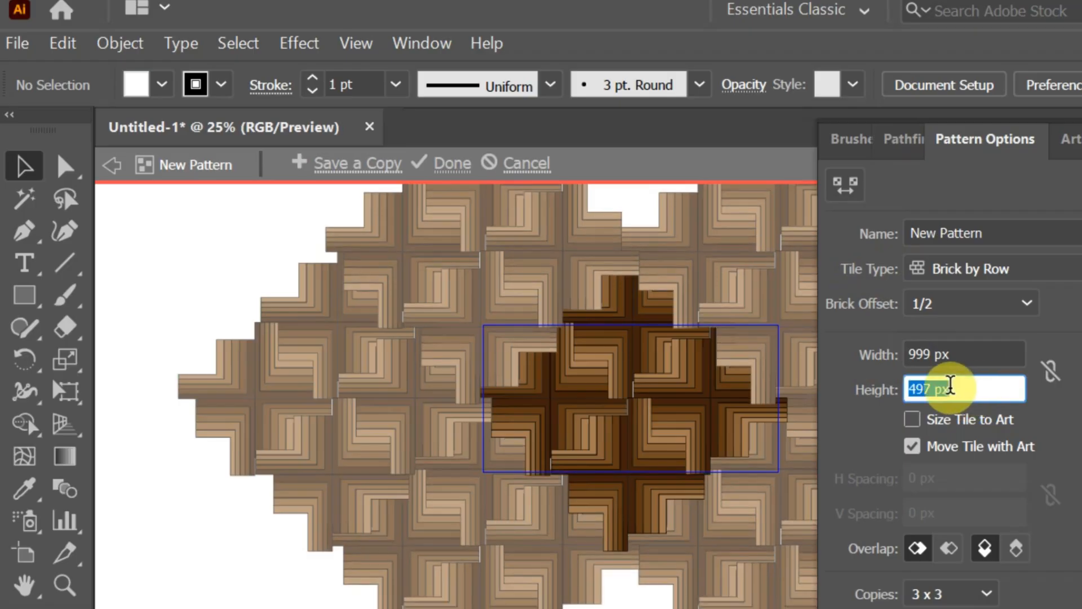
Step: Fine-tune the tile width to 992 px and finish editing the pattern
{"action": "left_click", "coordinate": [959, 357]}
{"action": "key", "text": "Down"}
{"action": "key", "text": "Down"}
{"action": "key", "text": "Down"}
{"action": "key", "text": "Down"}
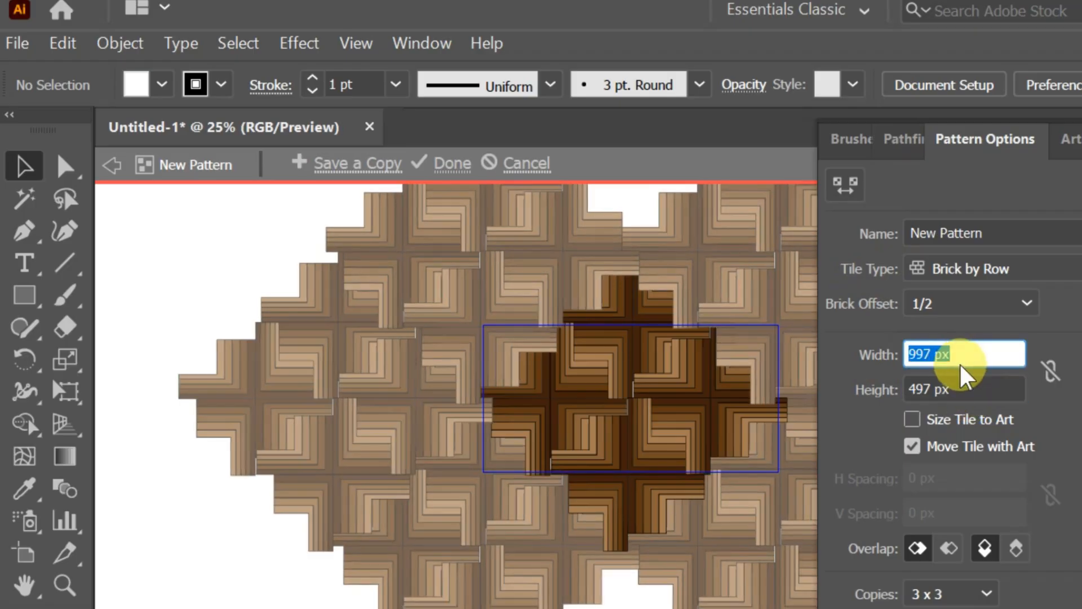
{"action": "key", "text": "Down"}
{"action": "key", "text": "Down"}
{"action": "key", "text": "Down"}
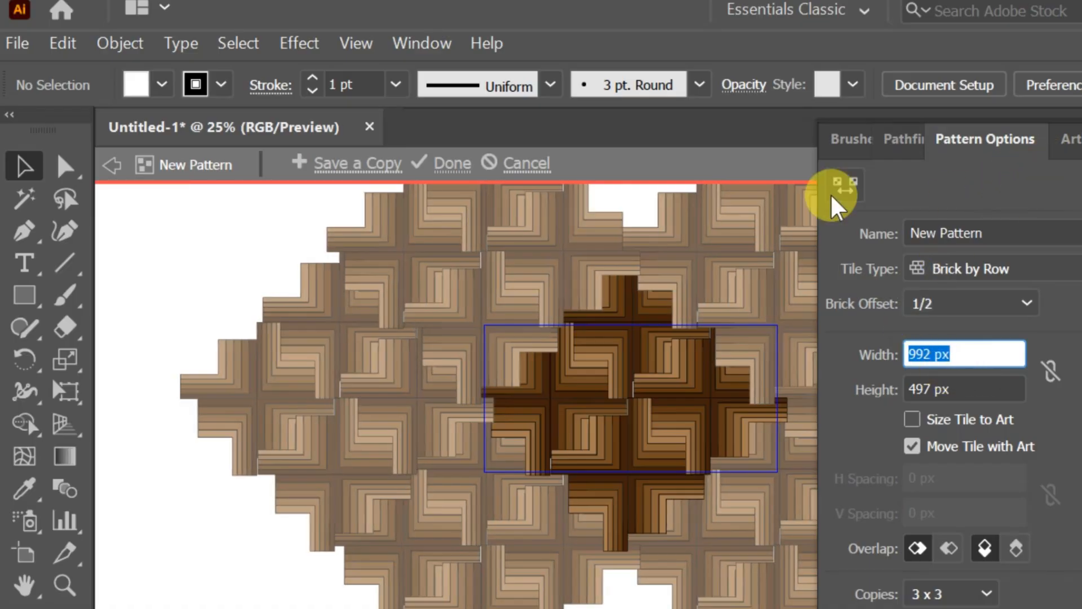
{"action": "left_click", "coordinate": [446, 164]}
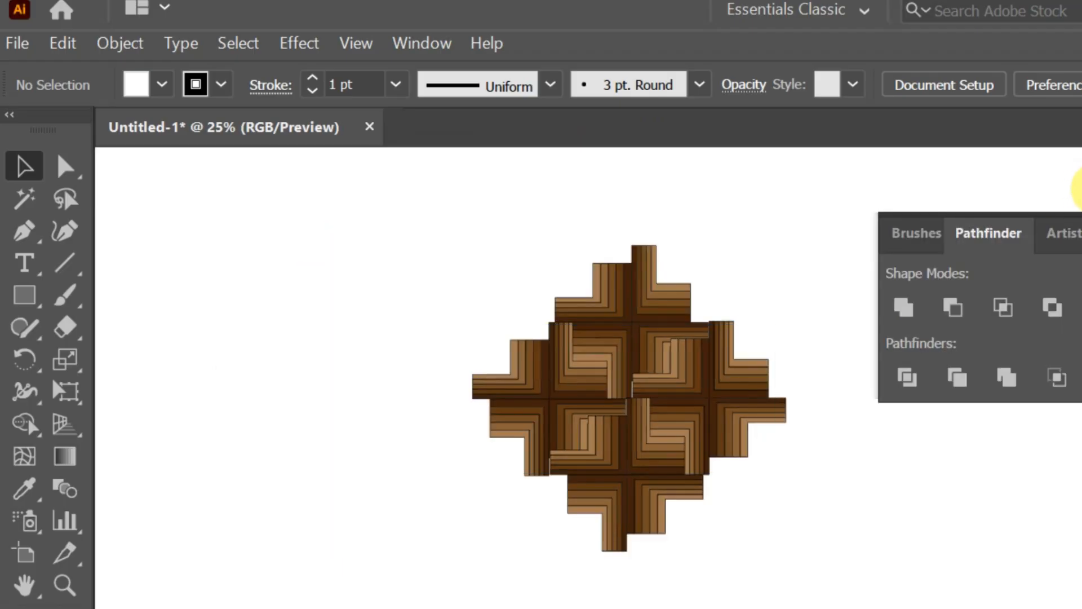
Step: Delete the entire original four-cross diamond artwork from the artboard
{"action": "left_click_drag", "start_coordinate": [355, 245], "coordinate": [806, 570]}
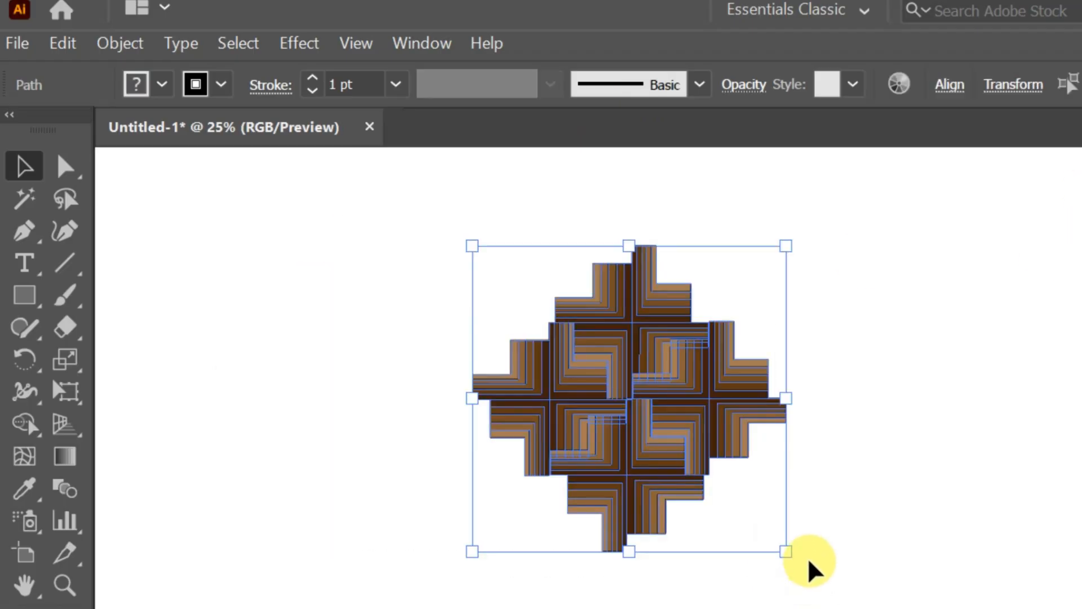
{"action": "key", "text": "Delete"}
Step: Draw a rectangle covering the whole artboard and fill it with a medium gray swatch
{"action": "scroll", "coordinate": [791, 498], "scroll_direction": "down", "scroll_amount": 3}
{"action": "scroll", "coordinate": [782, 497], "scroll_direction": "down", "scroll_amount": 2}
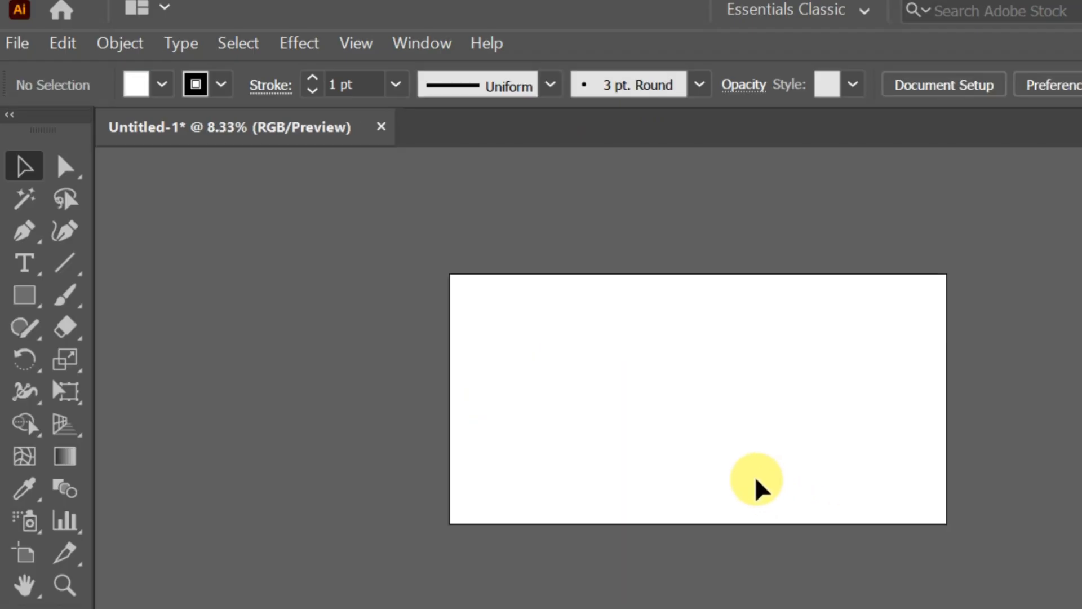
{"action": "scroll", "coordinate": [755, 476], "scroll_direction": "right", "scroll_amount": 2}
{"action": "scroll", "coordinate": [755, 476], "scroll_direction": "right", "scroll_amount": 3}
{"action": "scroll", "coordinate": [755, 476], "scroll_direction": "down", "scroll_amount": 2}
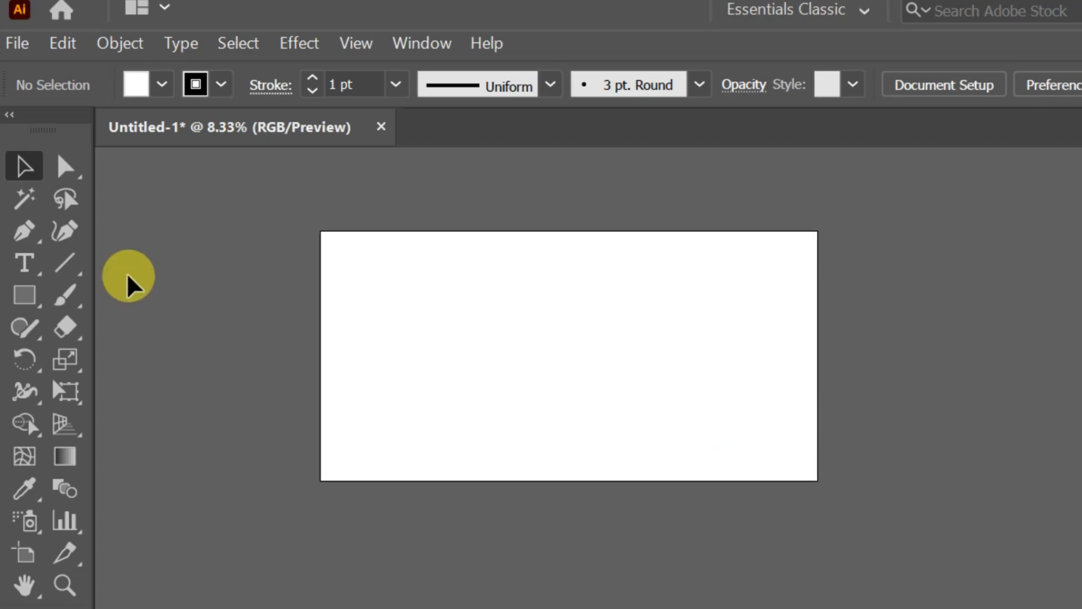
{"action": "left_click", "coordinate": [22, 298]}
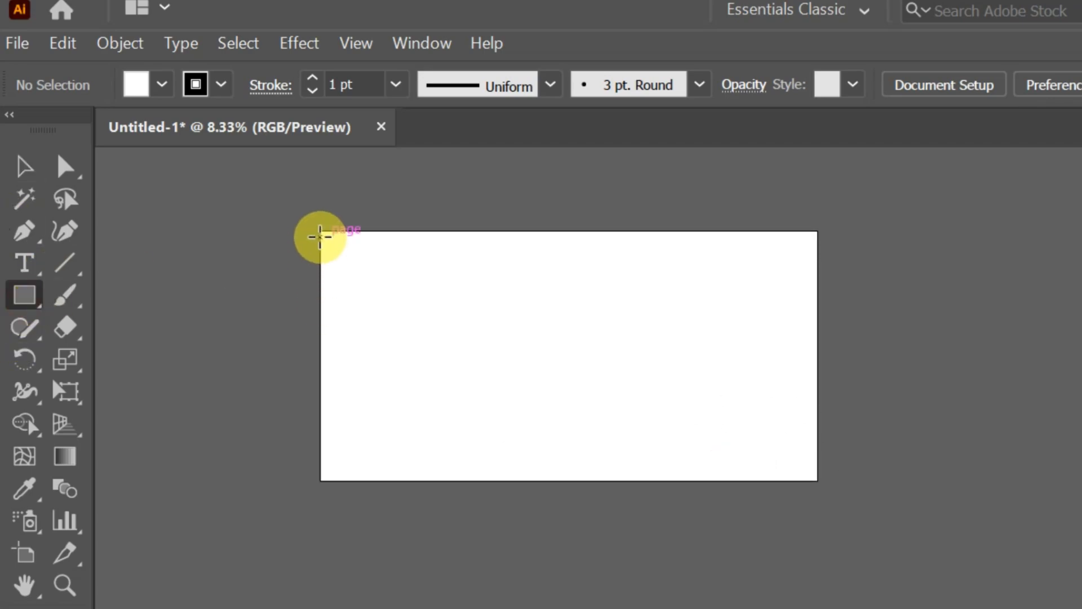
{"action": "left_click_drag", "start_coordinate": [320, 232], "coordinate": [817, 480]}
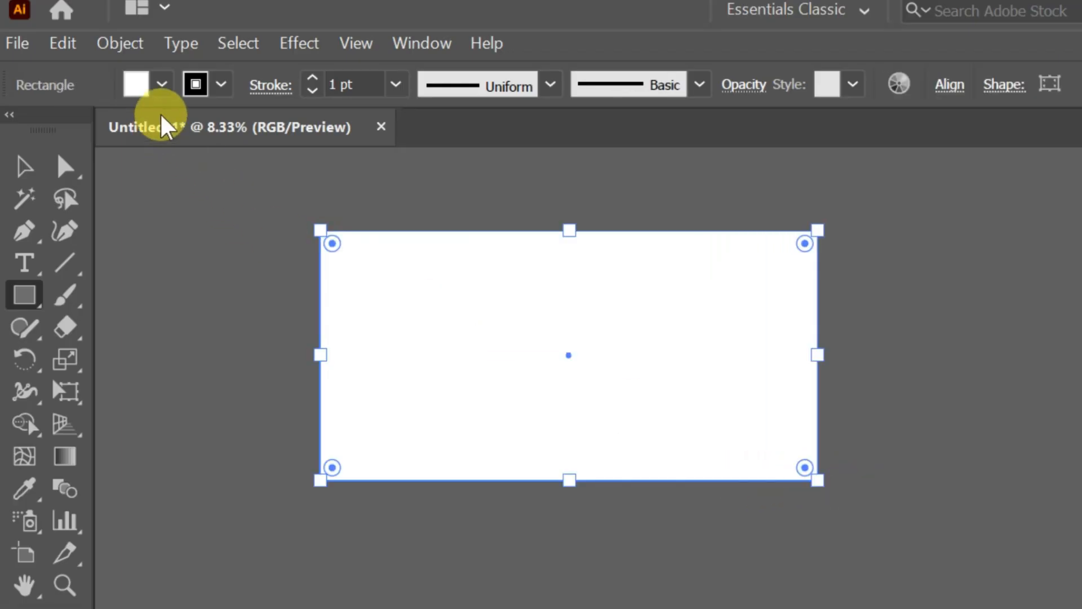
{"action": "left_click", "coordinate": [161, 84]}
{"action": "left_click", "coordinate": [77, 207]}
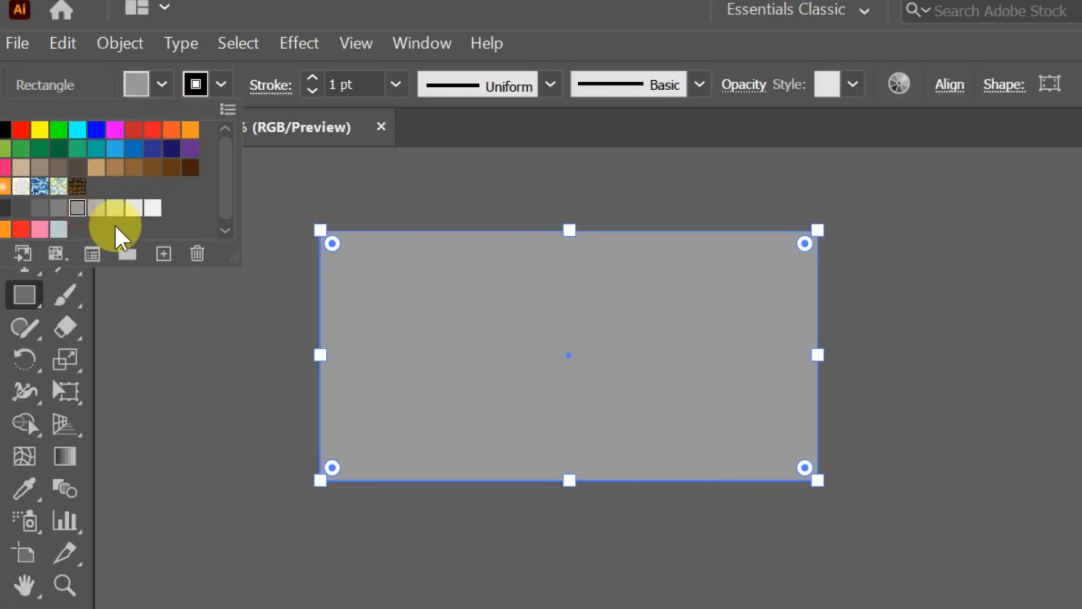
Step: Lock the selected gray background rectangle
{"action": "left_click", "coordinate": [120, 43]}
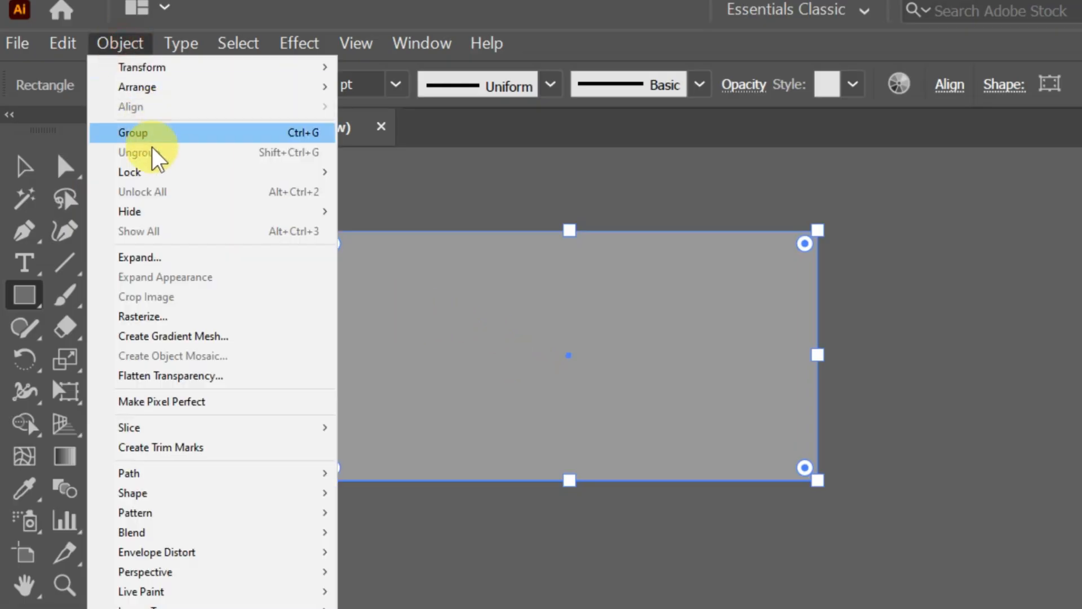
{"action": "mouse_move", "coordinate": [325, 176]}
{"action": "left_click", "coordinate": [377, 178]}
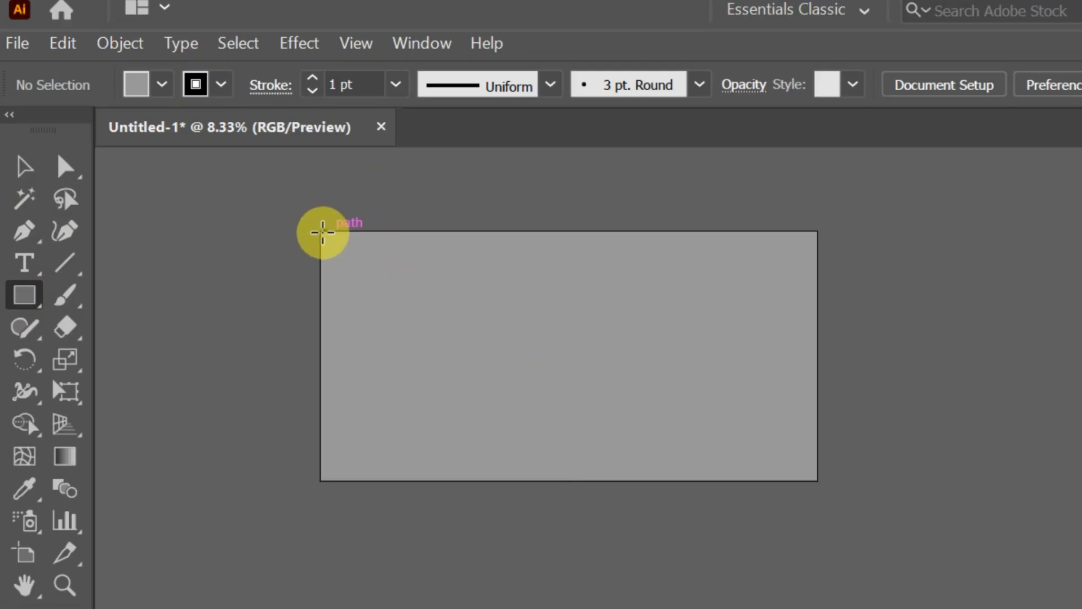
Step: Draw a second artboard-sized rectangle over the gray one and fill it with the New Pattern swatch
{"action": "left_click_drag", "start_coordinate": [320, 232], "coordinate": [817, 480]}
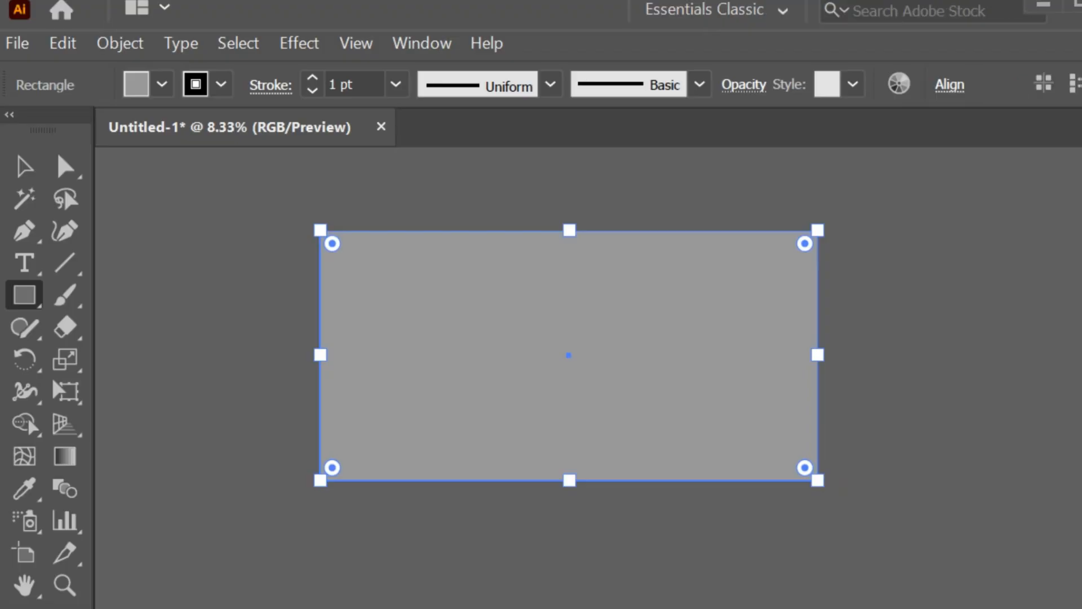
{"action": "left_click", "coordinate": [1072, 415]}
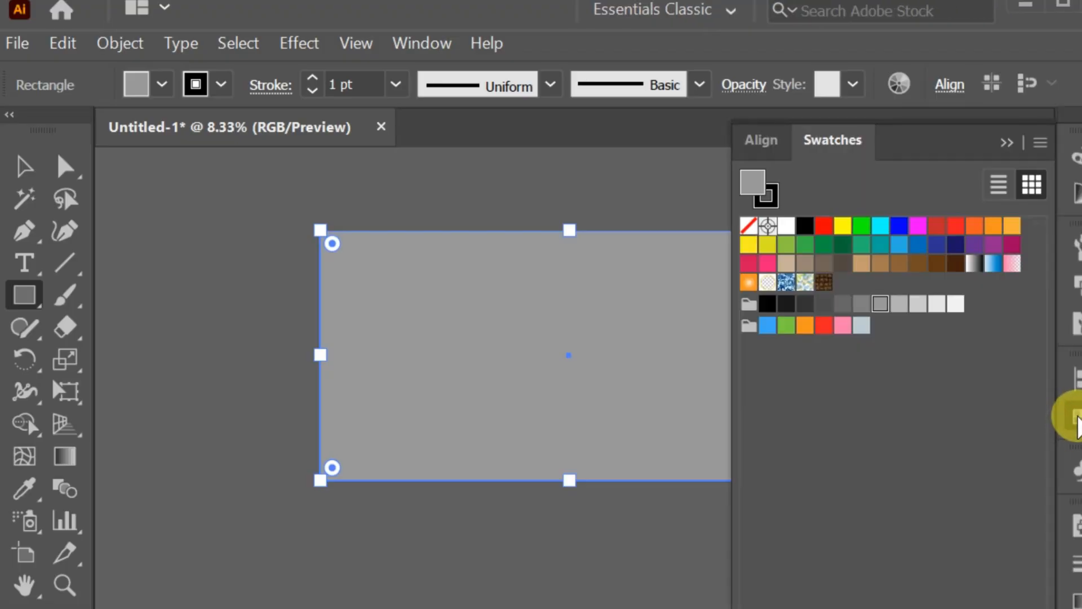
{"action": "left_click", "coordinate": [824, 284]}
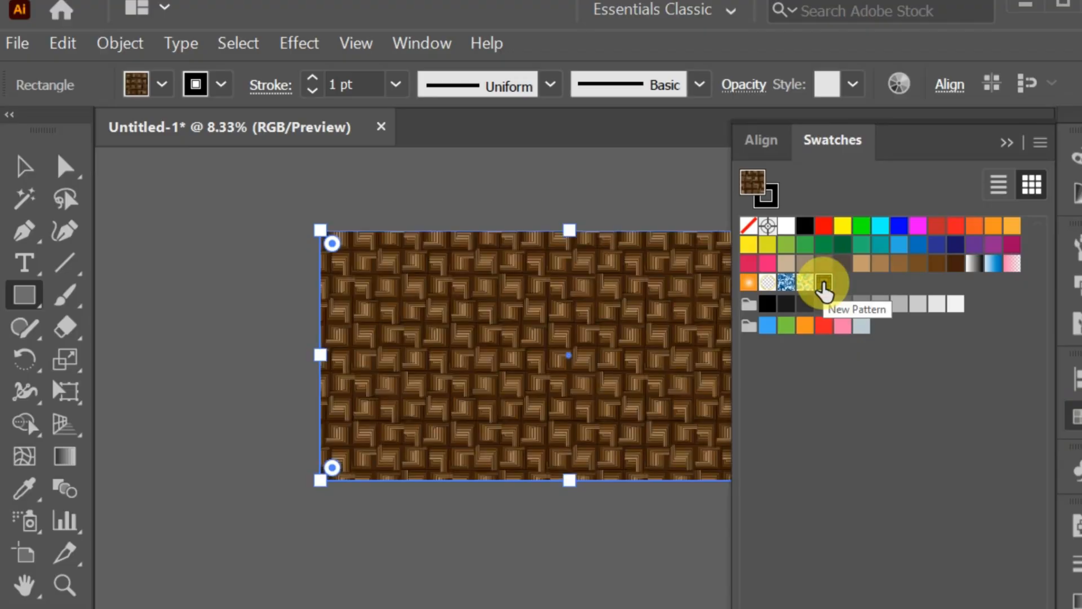
{"action": "left_click", "coordinate": [1004, 144]}
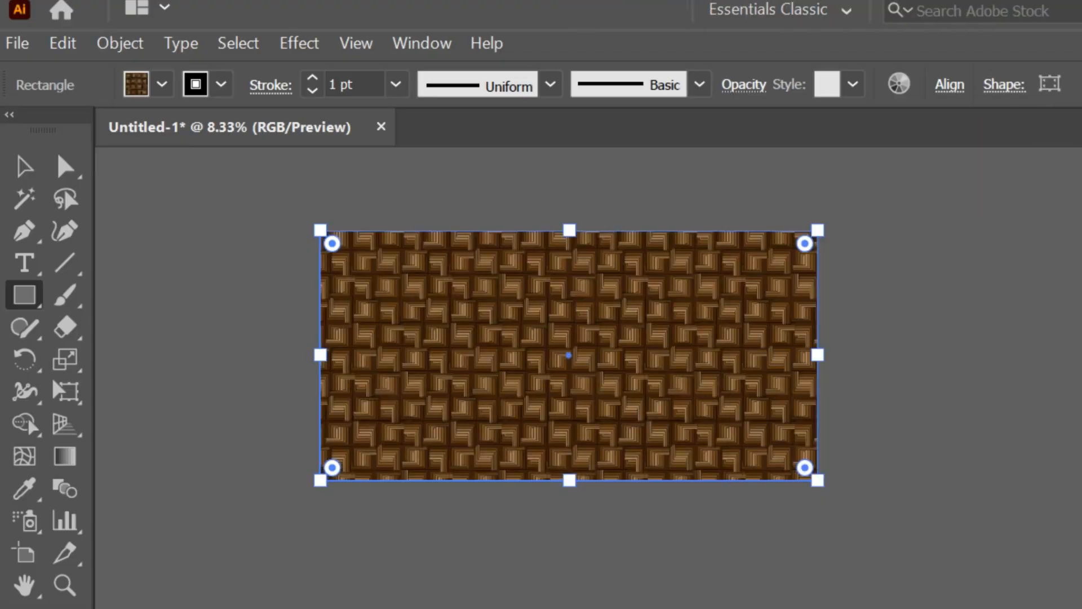
Step: Lock the pattern-filled rectangle and inspect the repeating pattern up close
{"action": "left_click", "coordinate": [101, 44]}
{"action": "left_click", "coordinate": [350, 170]}
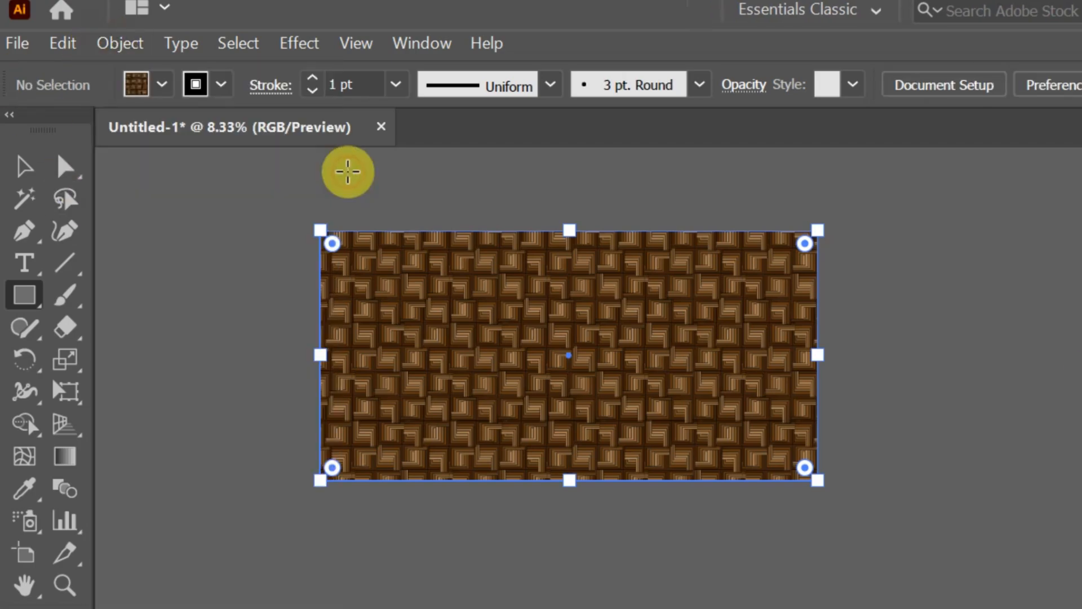
{"action": "left_click", "coordinate": [39, 172]}
{"action": "left_click", "coordinate": [489, 337]}
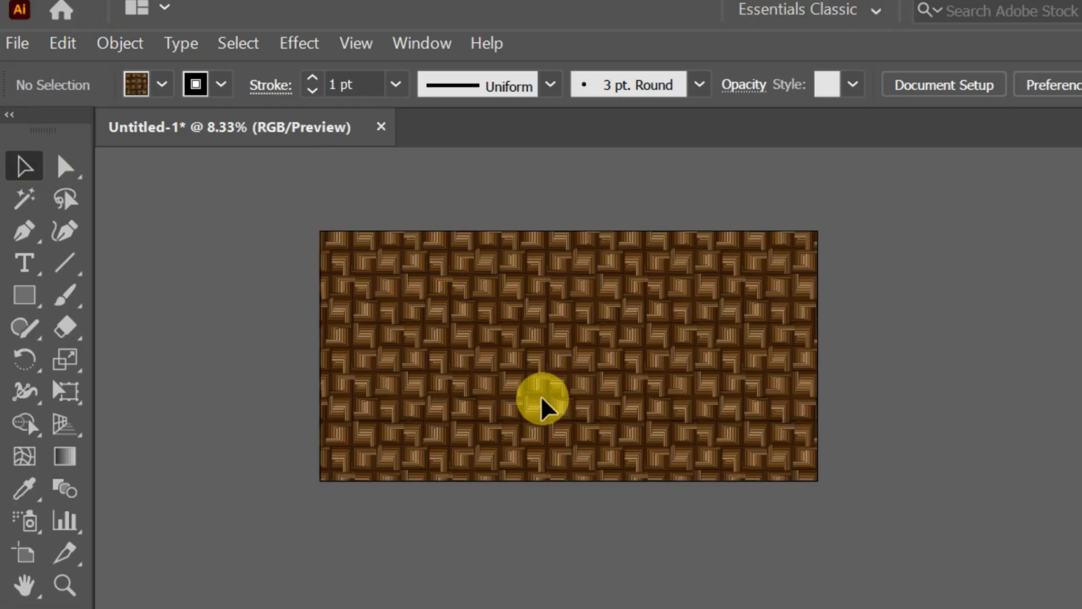
{"action": "key", "text": "ctrl+equal"}
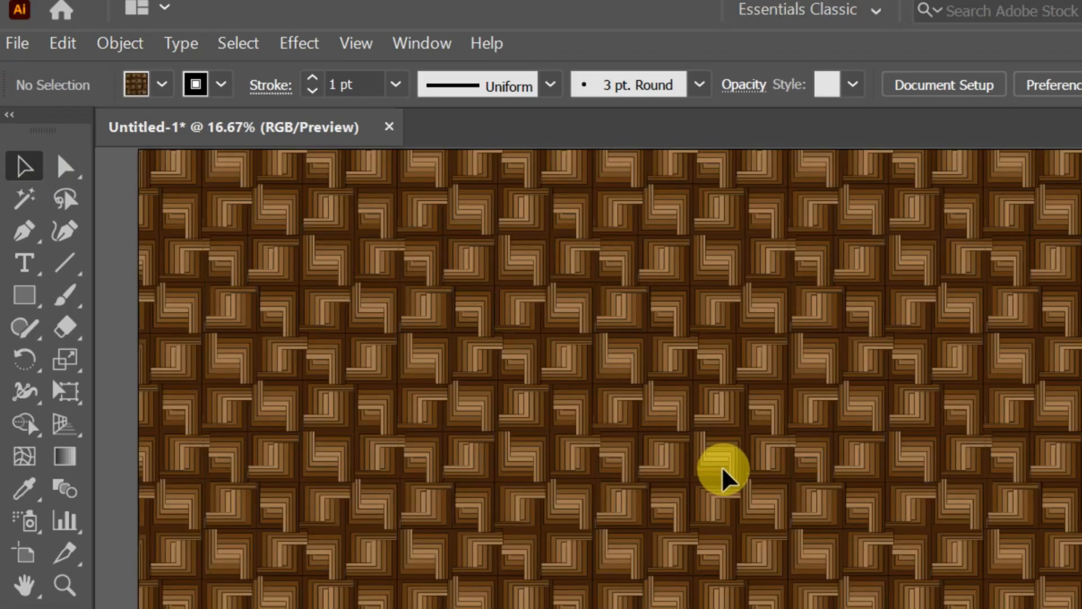